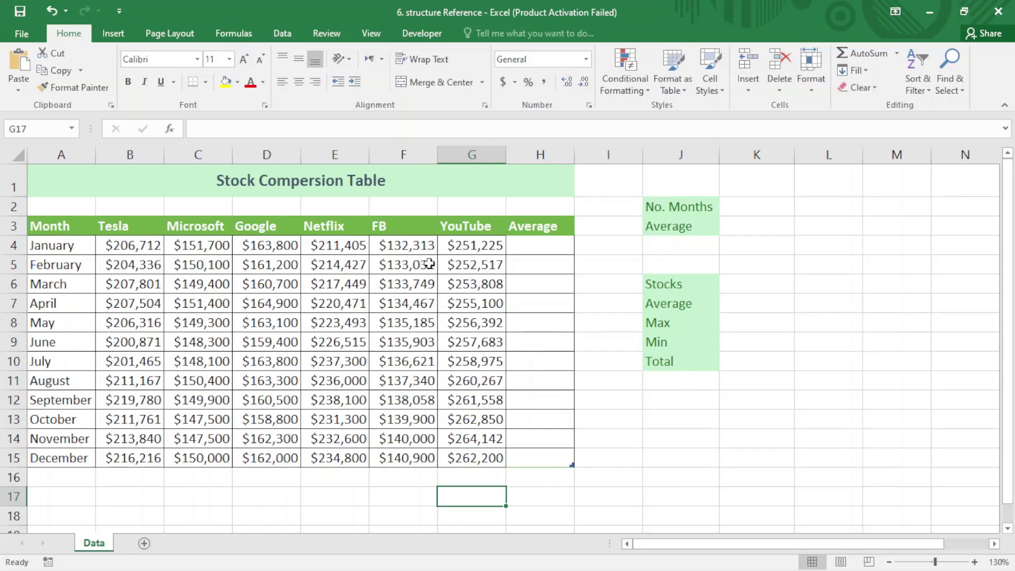
Fill the table's Average column by entering =AVERAGE(Stock[@[Tesla]:[YouTube]]) in cell H4
{"action": "left_click", "coordinate": [535, 244]}
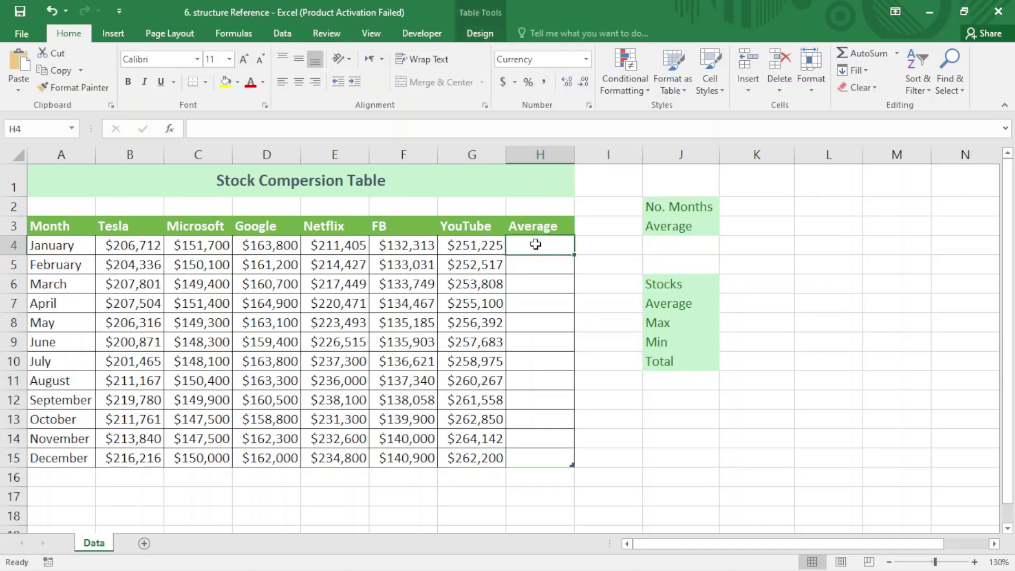
{"action": "type", "text": "="}
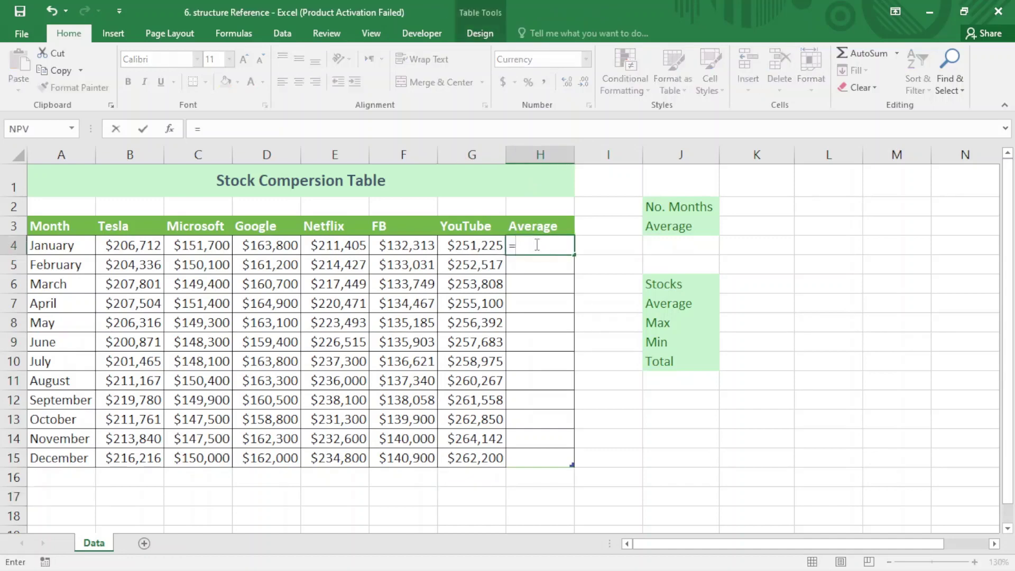
{"action": "type", "text": "aver"}
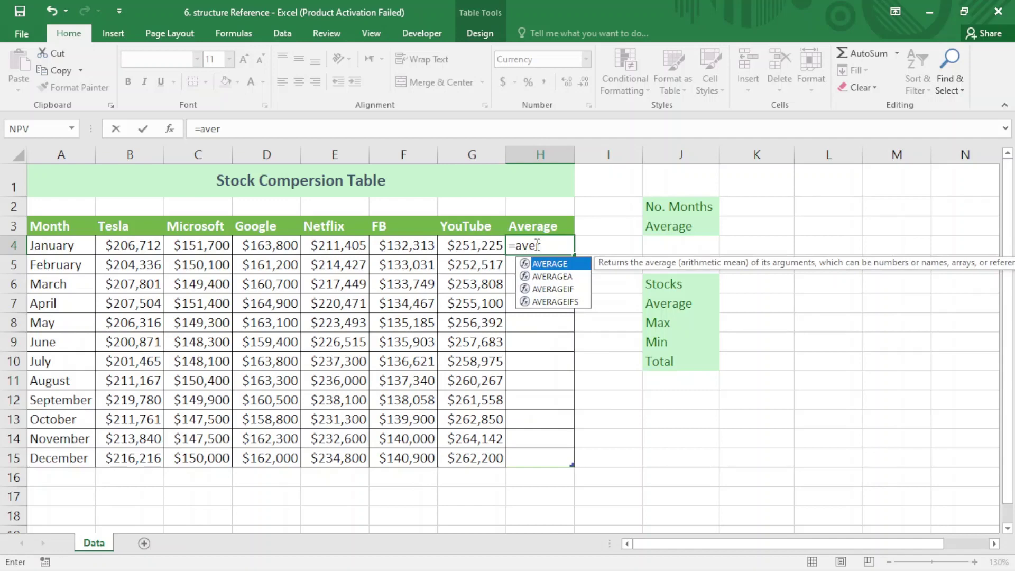
{"action": "key", "text": "Tab"}
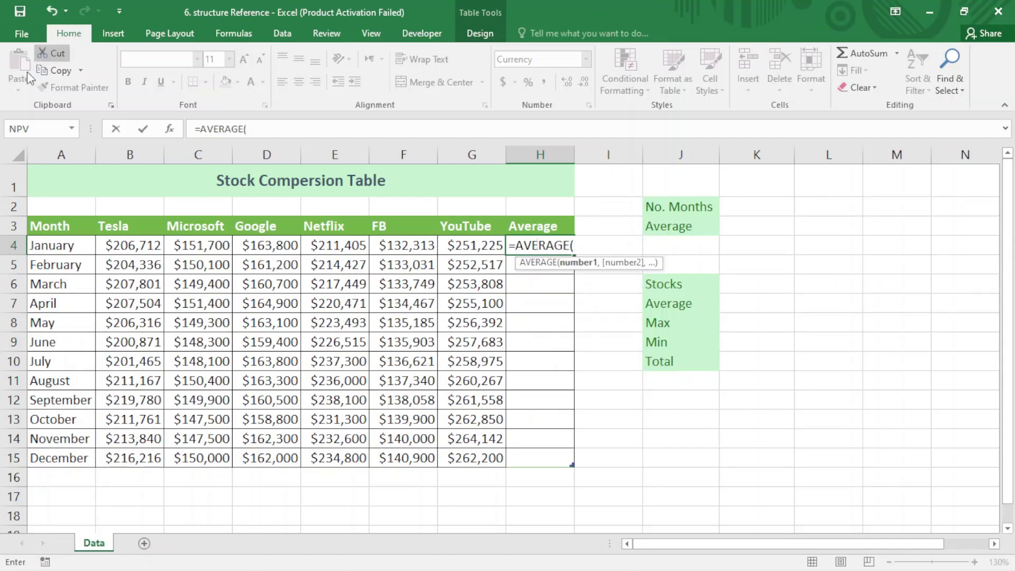
{"action": "left_click_drag", "start_coordinate": [122, 241], "coordinate": [454, 251]}
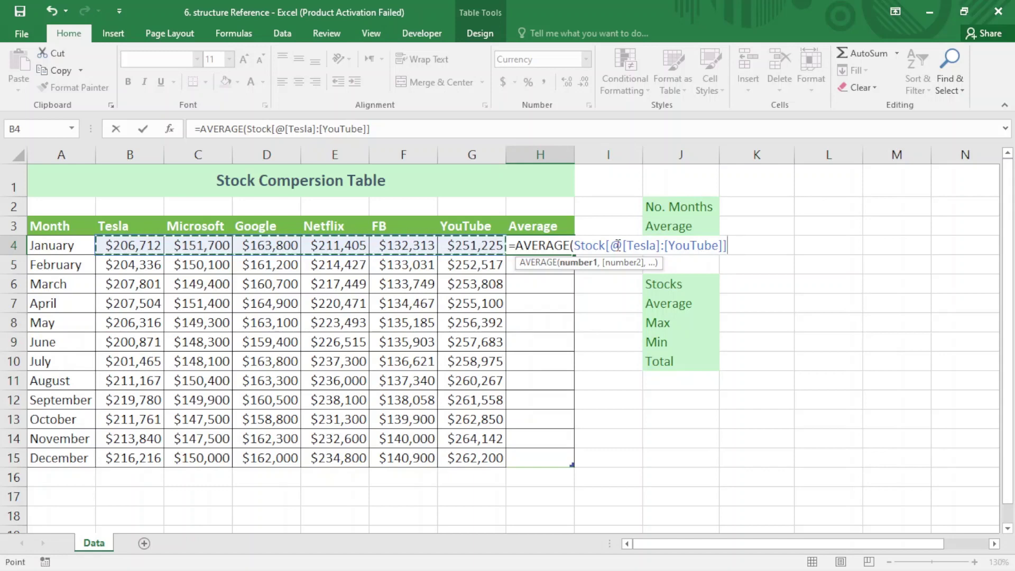
{"action": "type", "text": ")"}
{"action": "key", "text": "Return"}
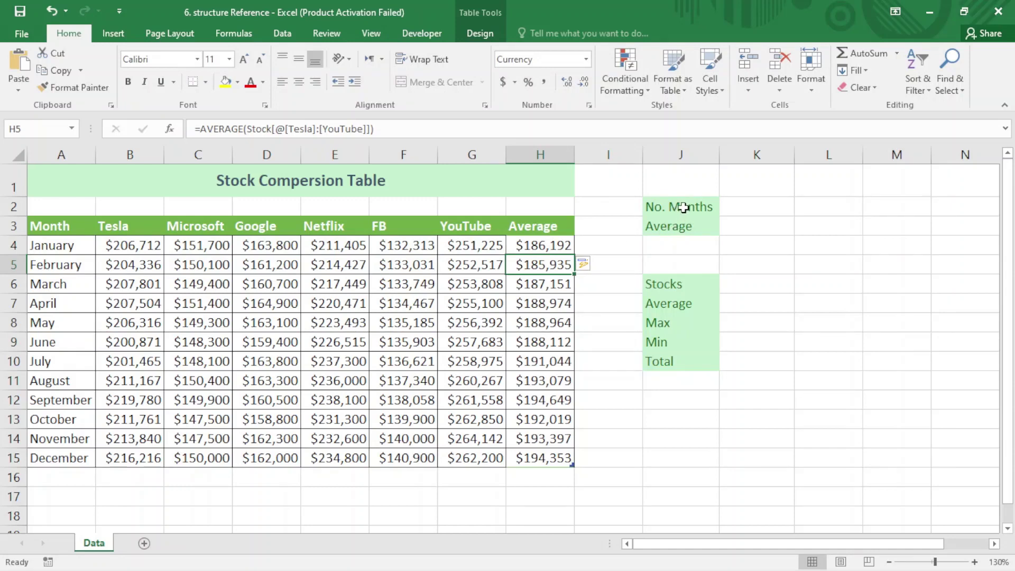
Count the months in cell K2 with the formula =ROWS(Stock)
{"action": "left_click", "coordinate": [742, 205]}
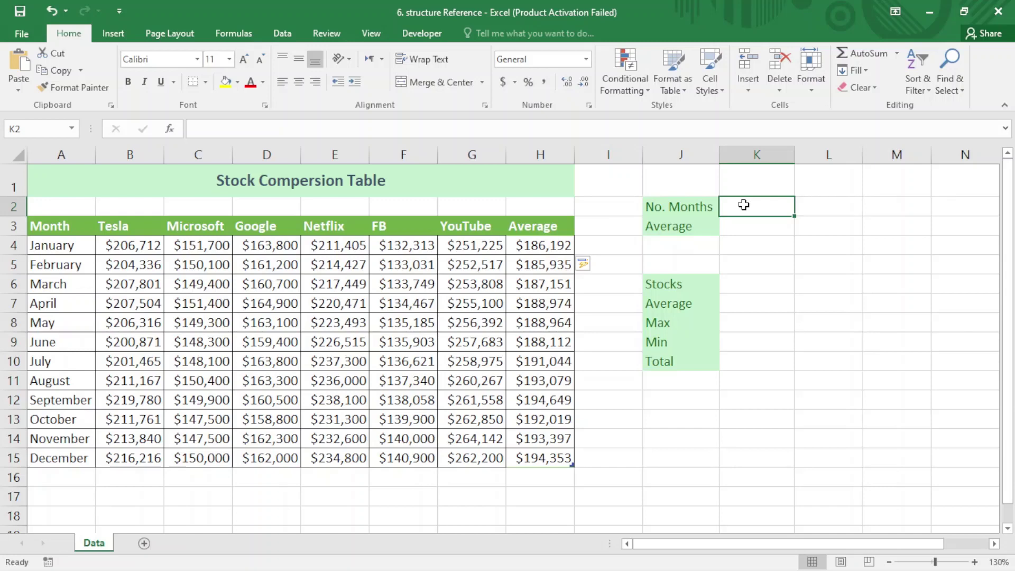
{"action": "type", "text": "="}
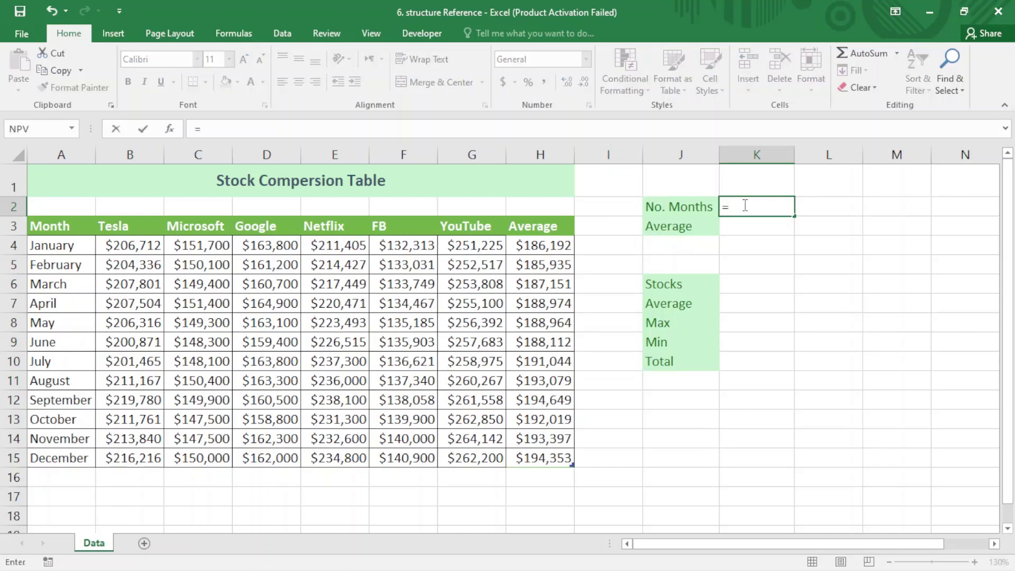
{"action": "type", "text": "row"}
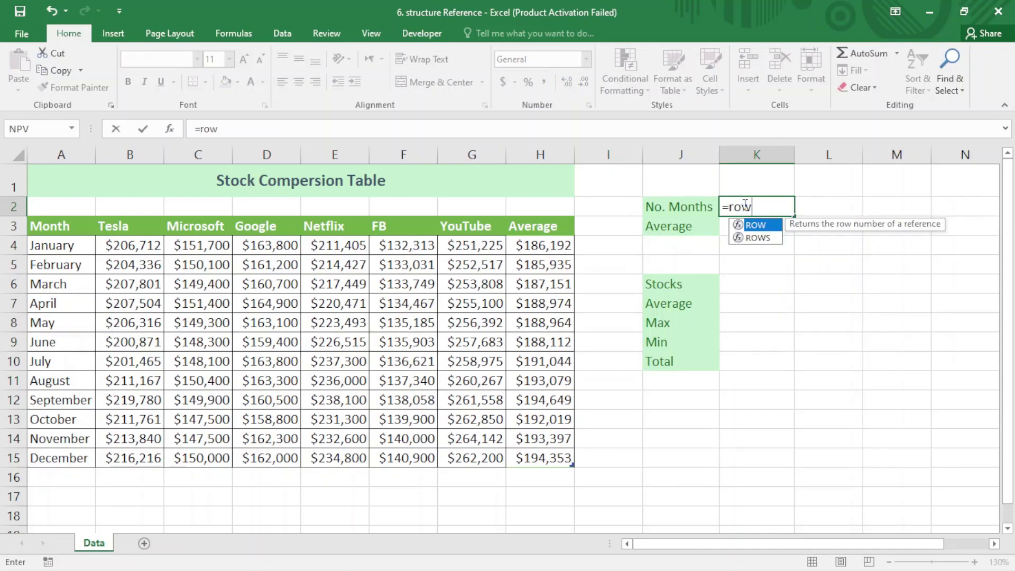
{"action": "key", "text": "Down"}
{"action": "key", "text": "Tab"}
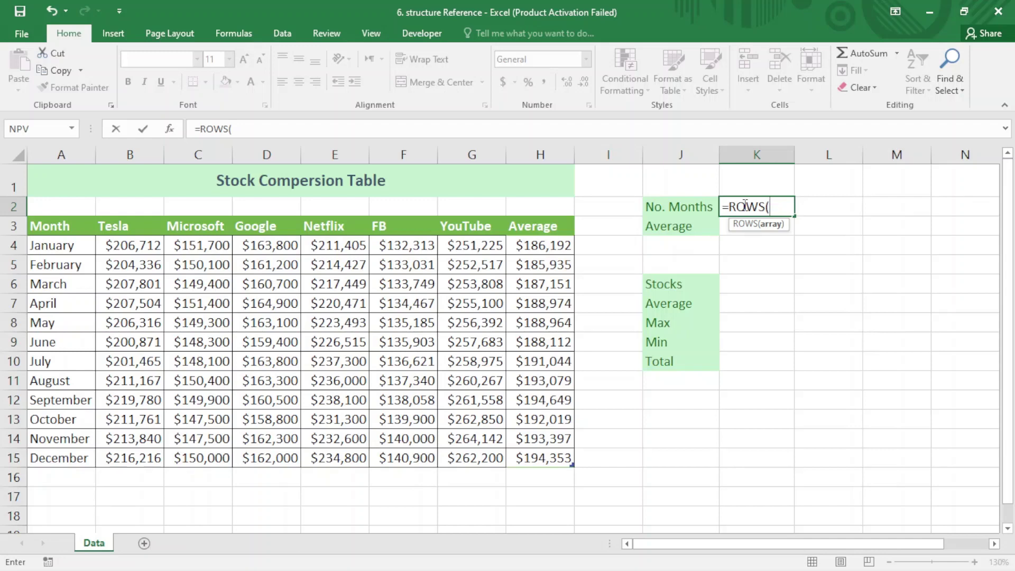
{"action": "type", "text": "sto"}
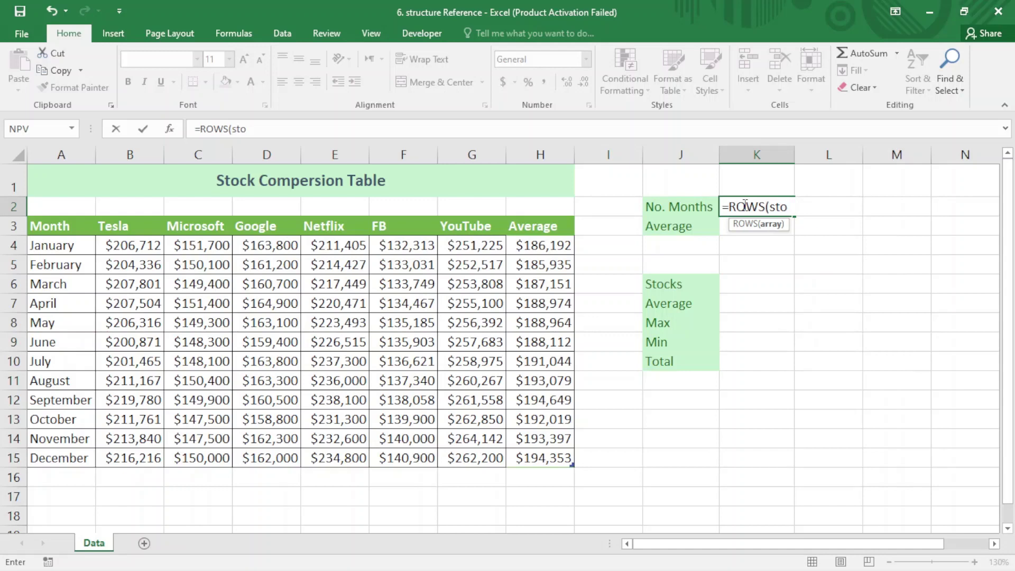
{"action": "key", "text": "Tab"}
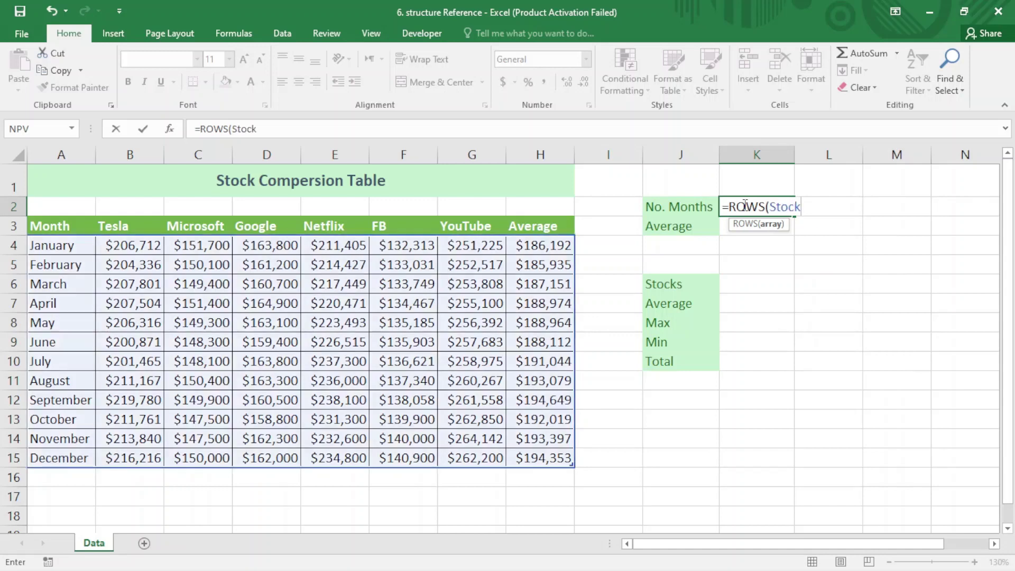
{"action": "type", "text": ")"}
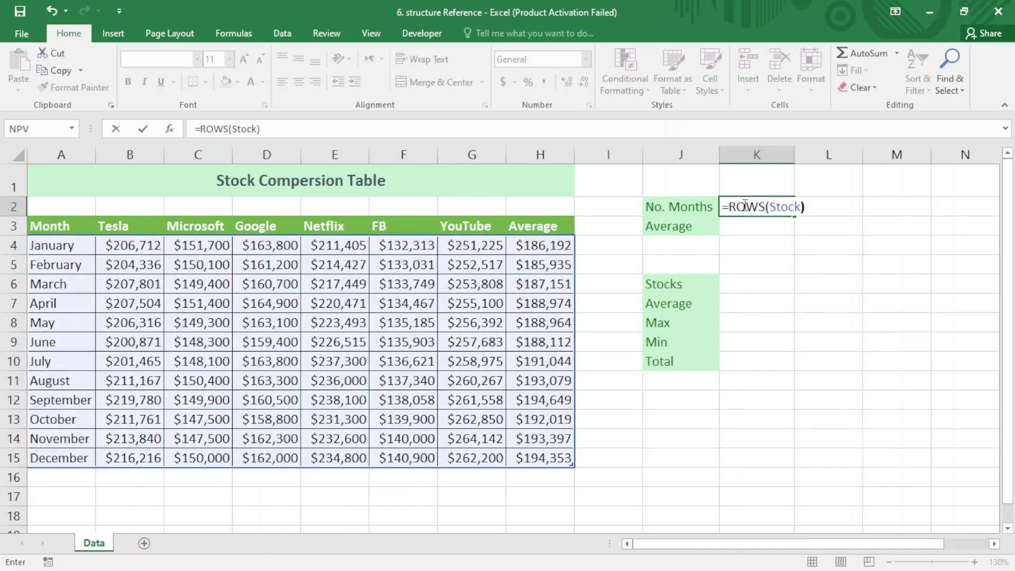
{"action": "key", "text": "Return"}
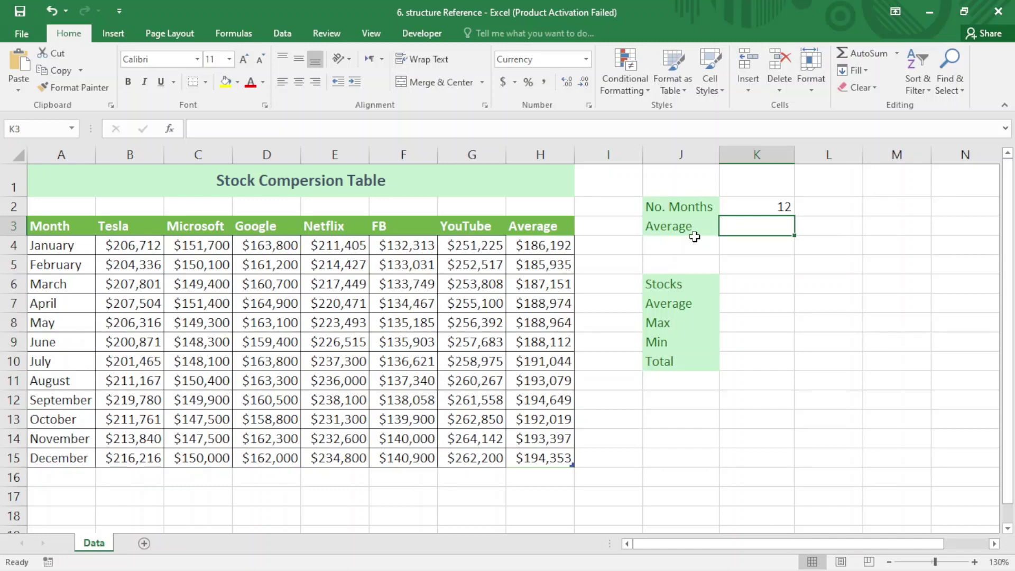
Calculate the overall average in cell K3 with =AVERAGE(Stock[[Tesla]:[YouTube]]) and autofit column K to its contents
{"action": "left_click", "coordinate": [537, 244]}
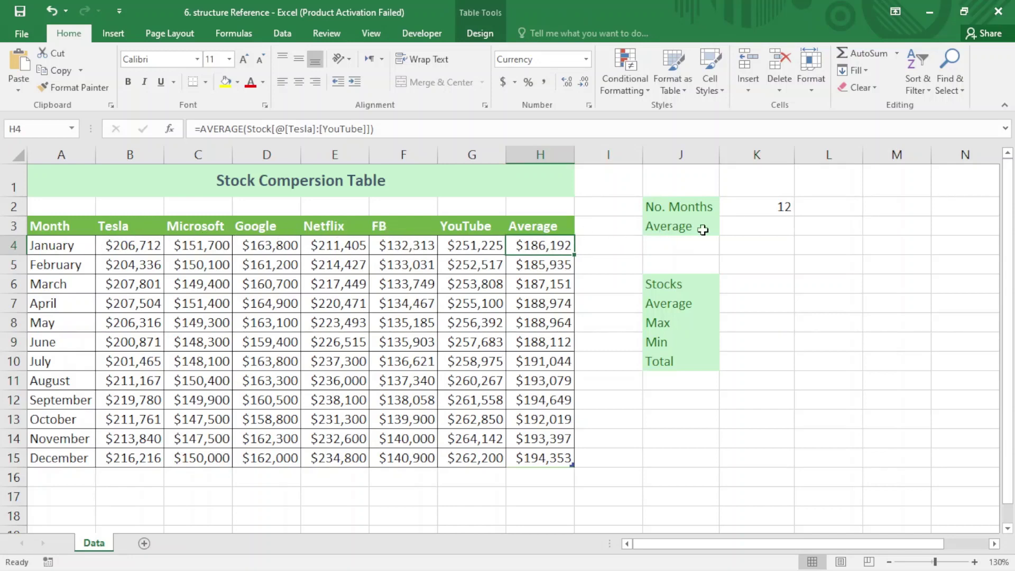
{"action": "left_click", "coordinate": [749, 229]}
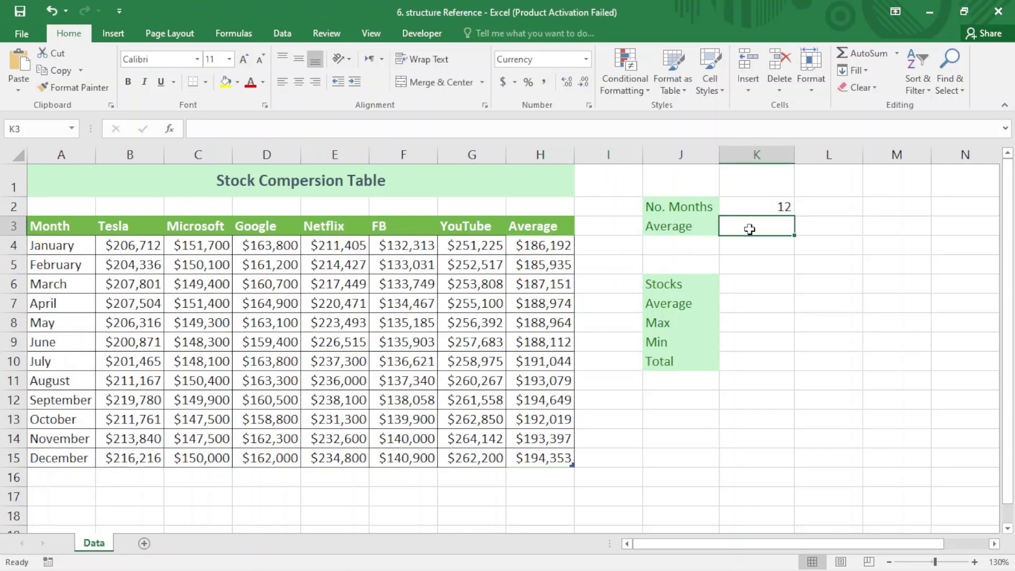
{"action": "type", "text": "=aver"}
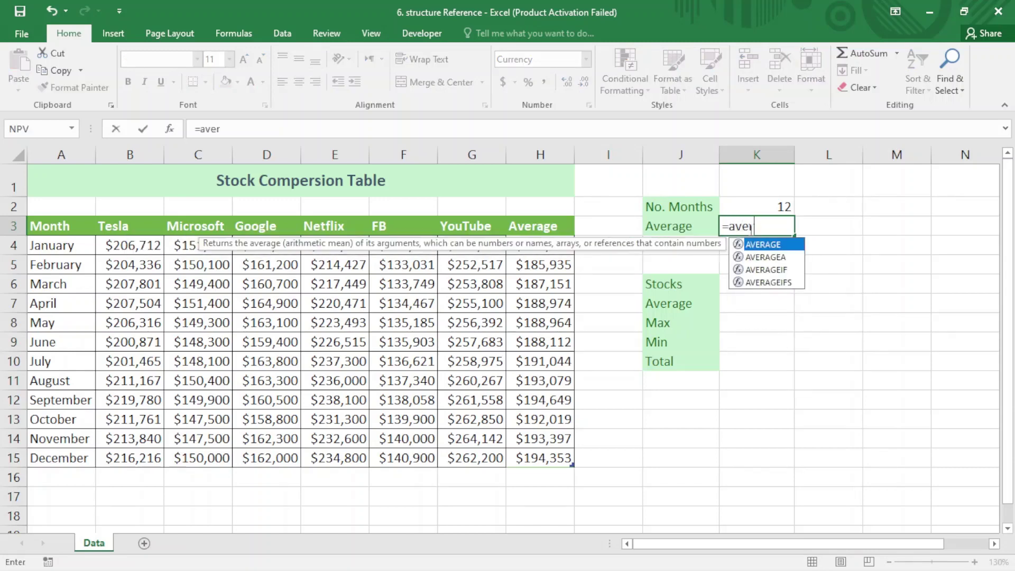
{"action": "key", "text": "Tab"}
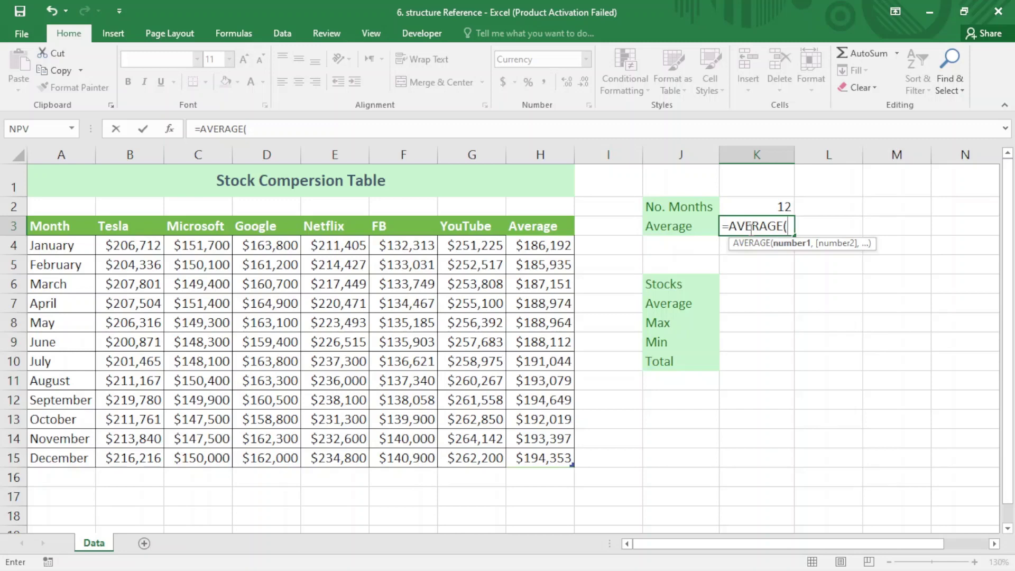
{"action": "type", "text": "sto"}
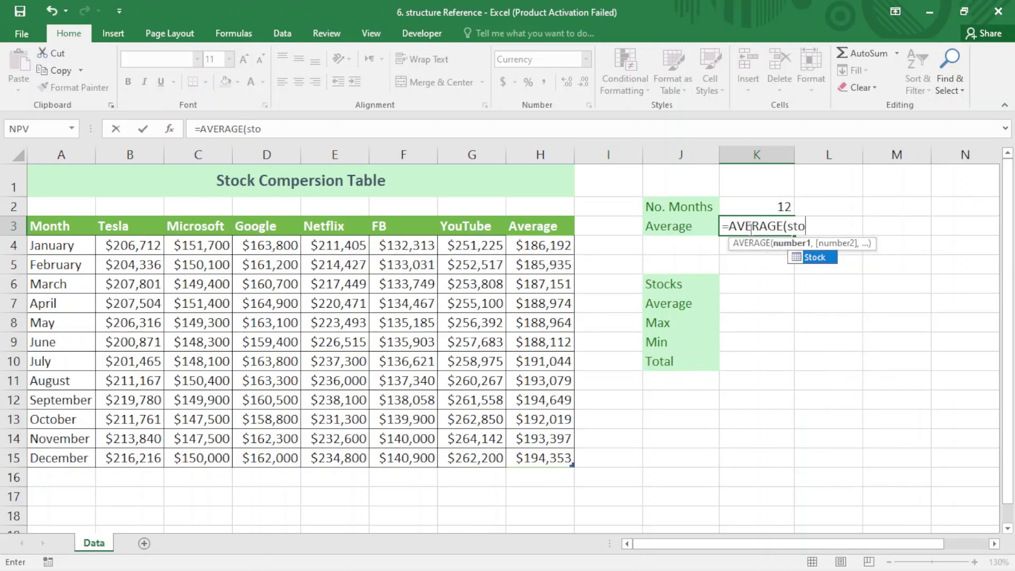
{"action": "key", "text": "Tab"}
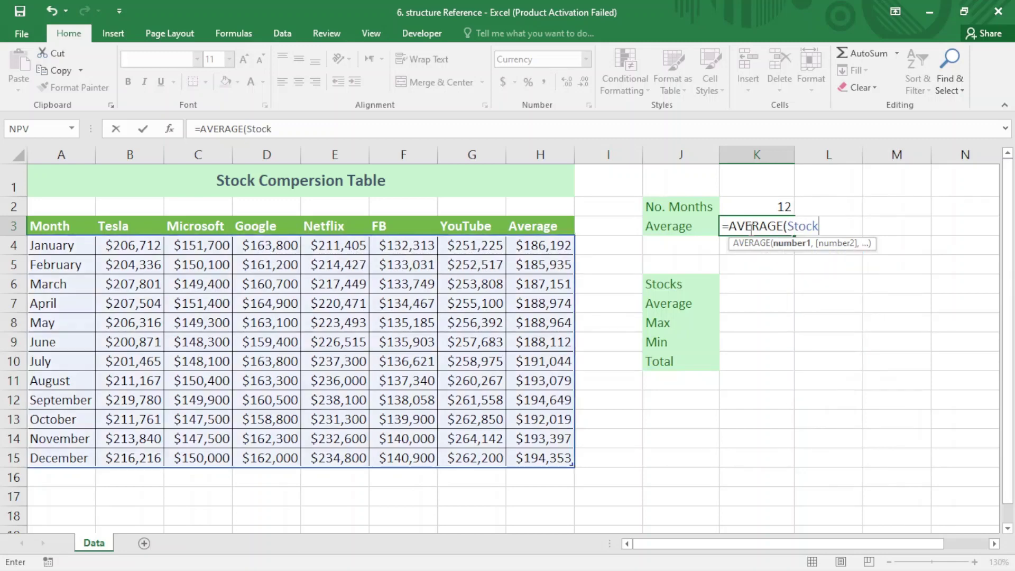
{"action": "type", "text": "[["}
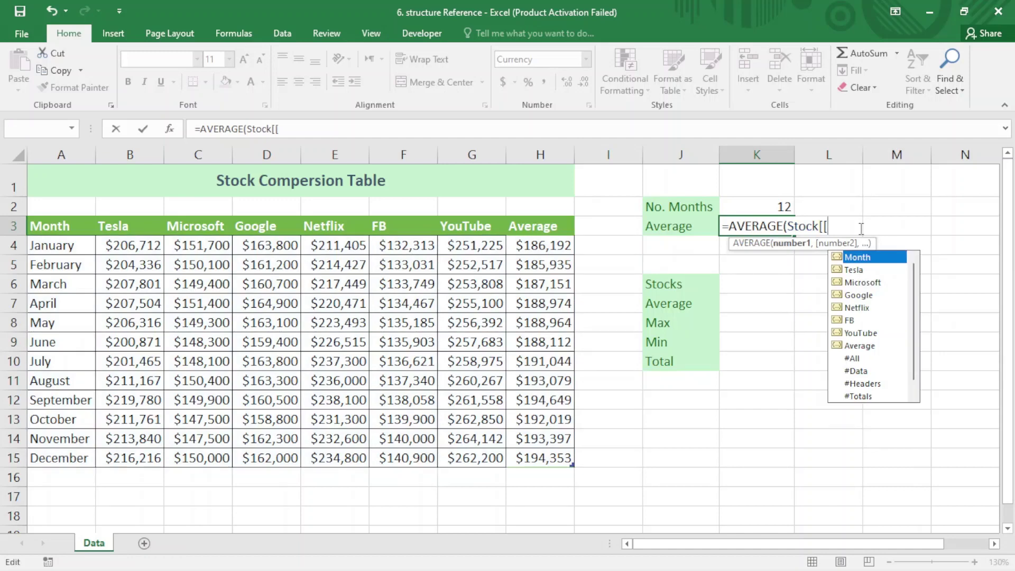
{"action": "key", "text": "Down"}
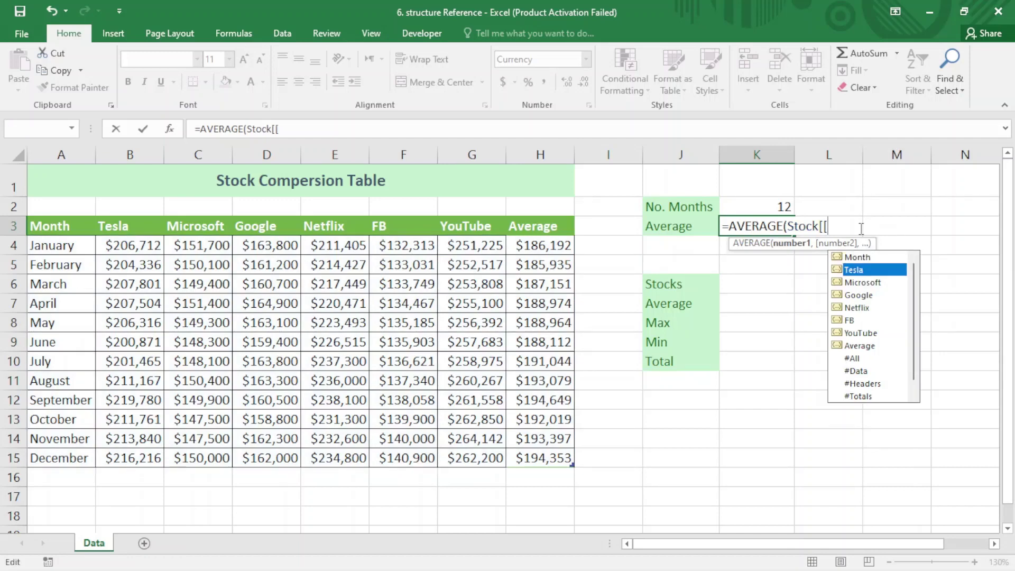
{"action": "key", "text": "Tab"}
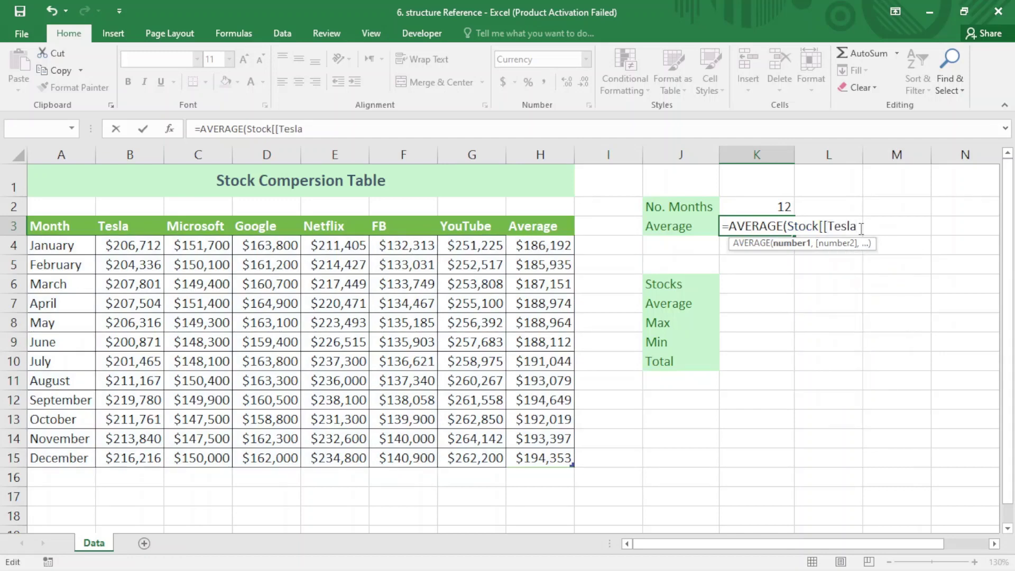
{"action": "type", "text": "]:["}
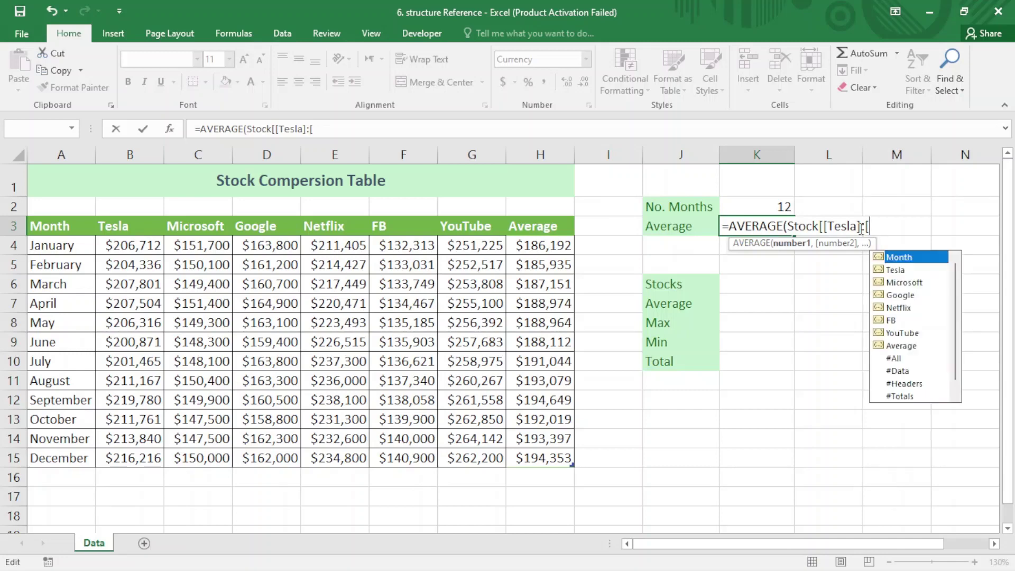
{"action": "double_click", "coordinate": [891, 333]}
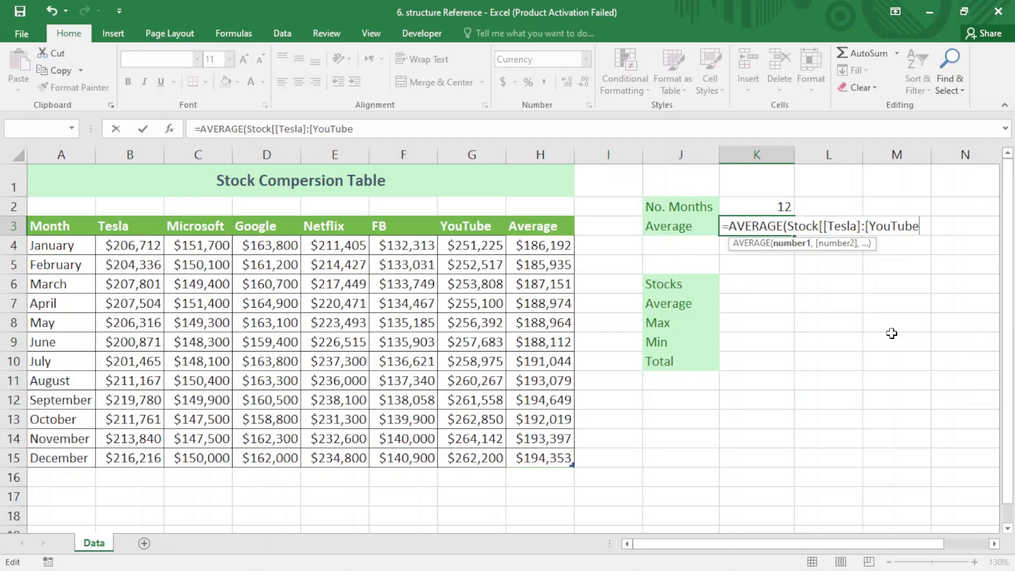
{"action": "type", "text": "]]"}
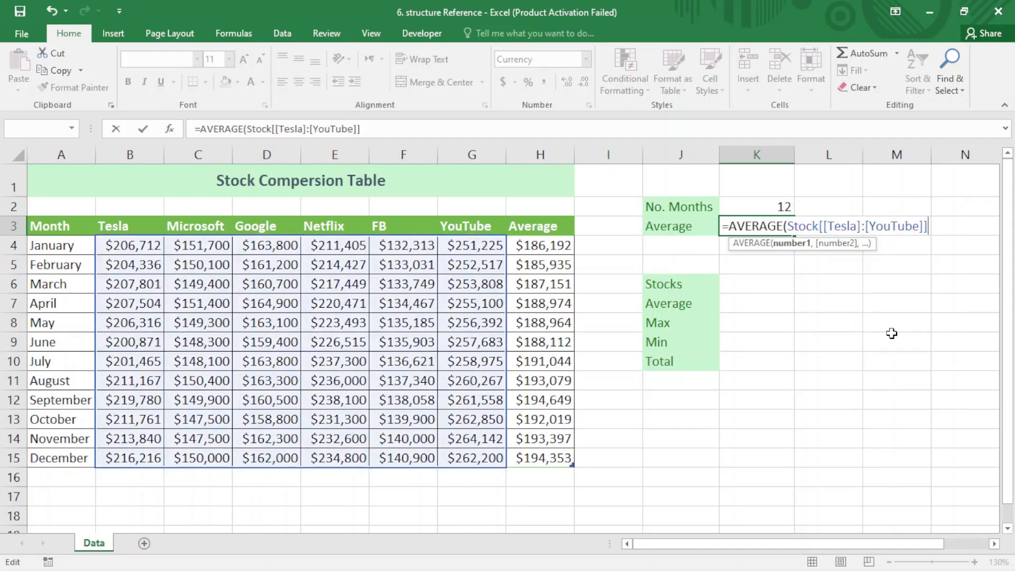
{"action": "type", "text": ")"}
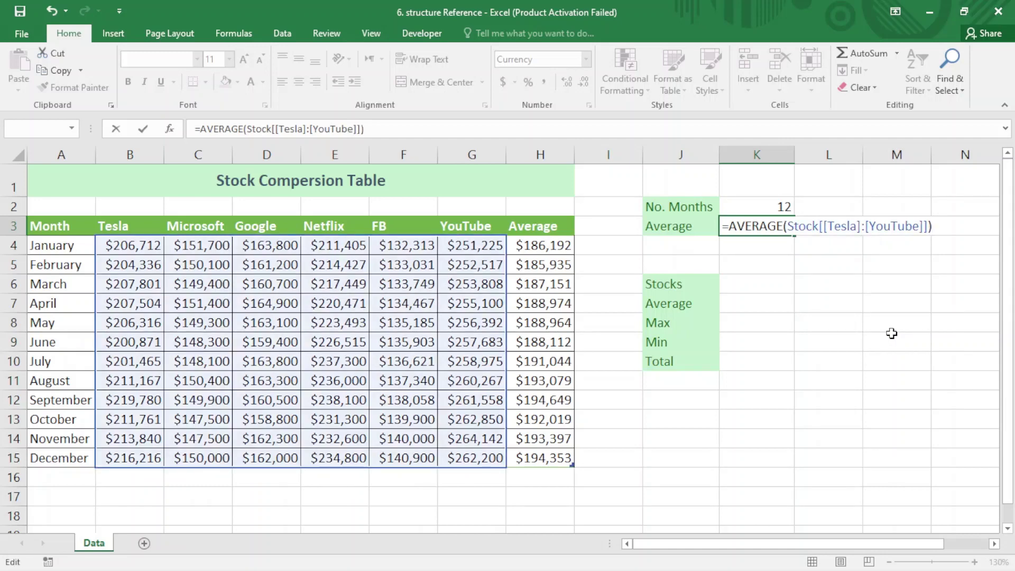
{"action": "key", "text": "Return"}
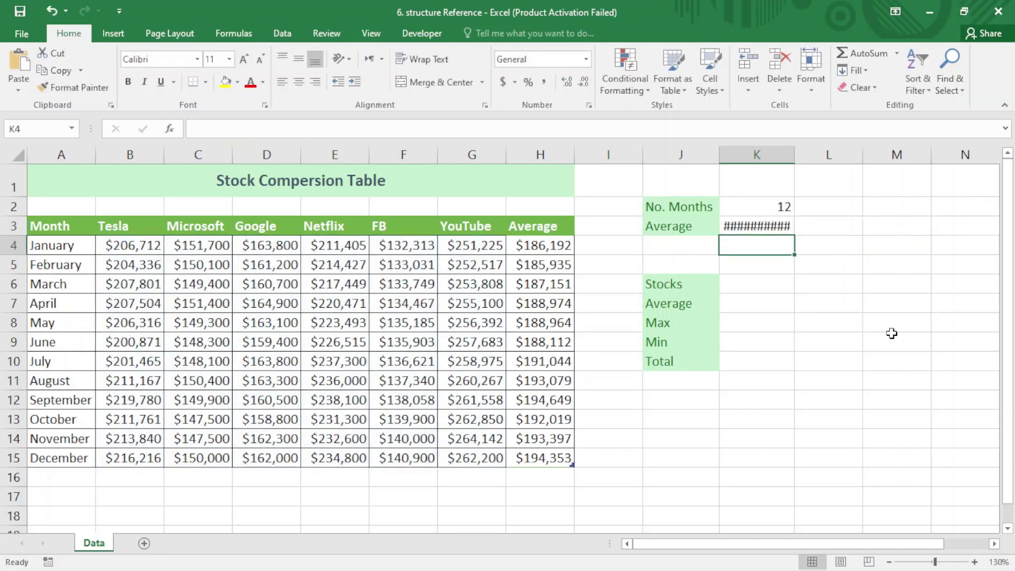
{"action": "double_click", "coordinate": [794, 155]}
Compare the structured references in the AVERAGE formulas of cells K3 and H4
{"action": "left_click", "coordinate": [757, 226]}
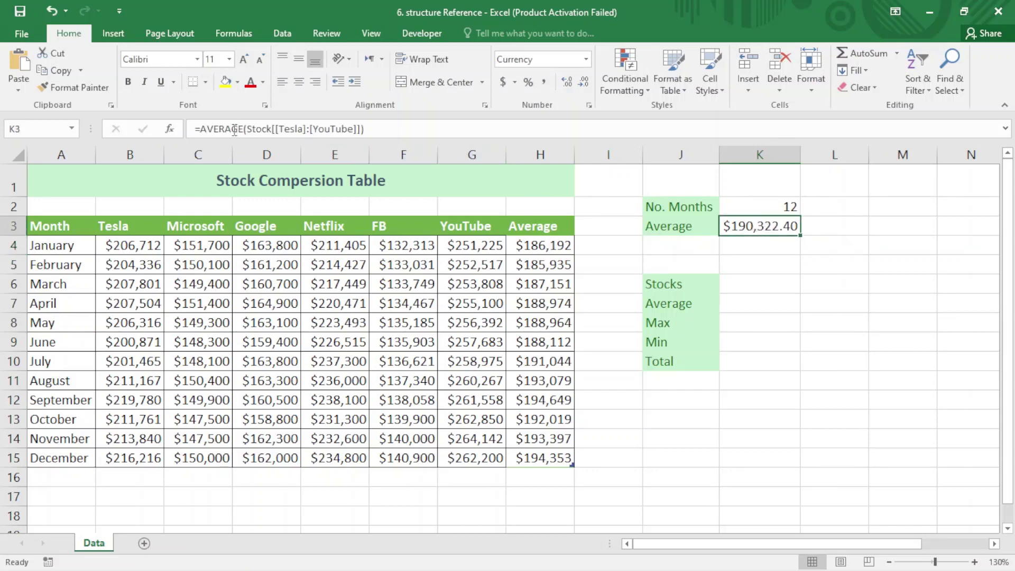
{"action": "left_click", "coordinate": [534, 246]}
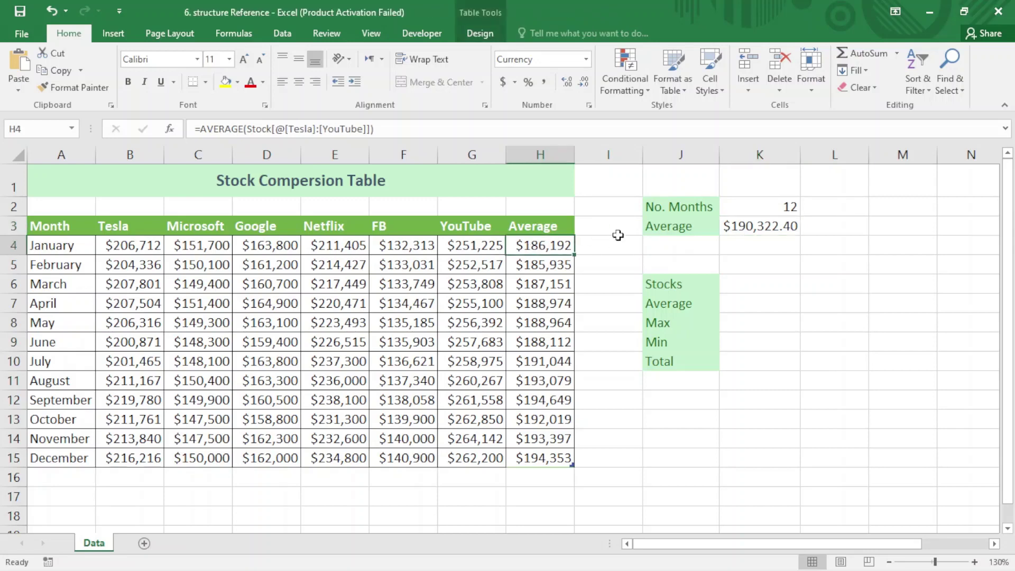
{"action": "left_click", "coordinate": [762, 220]}
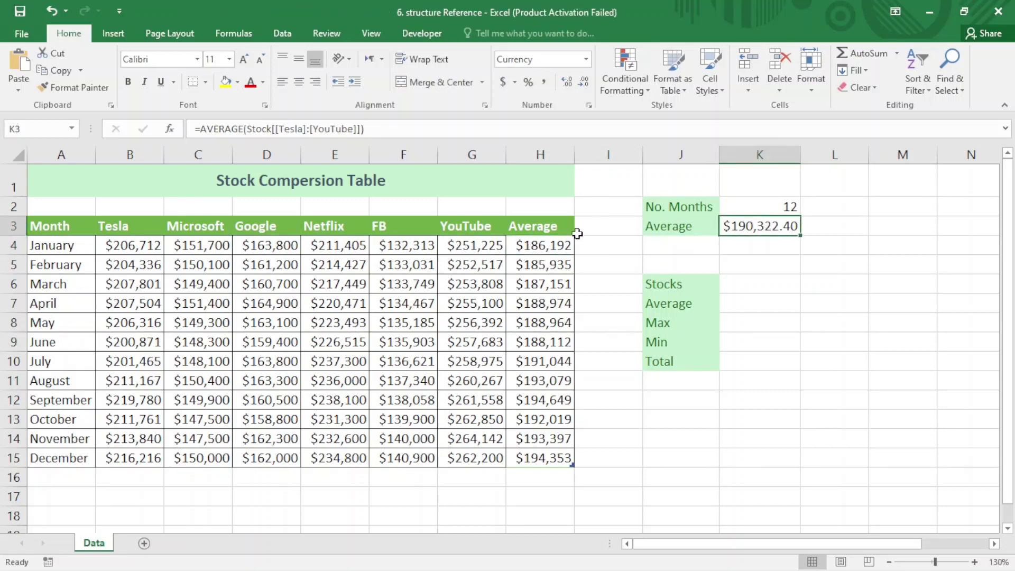
{"action": "left_click", "coordinate": [551, 243]}
{"action": "double_click", "coordinate": [551, 244]}
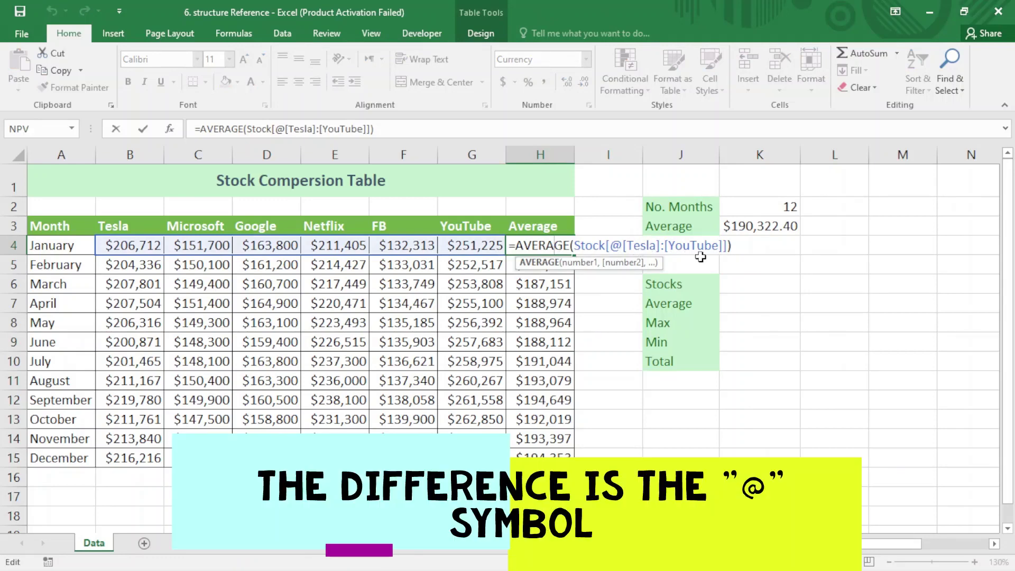
{"action": "left_click", "coordinate": [726, 265]}
{"action": "double_click", "coordinate": [758, 226]}
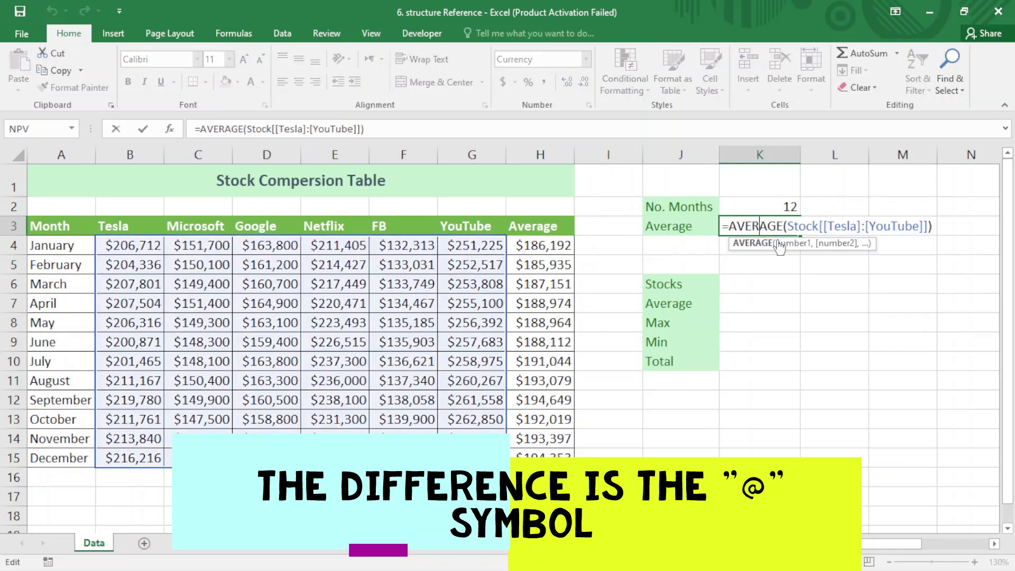
Pull the Tesla column header into cell K6 with the formula =Stock[[#Headers],[Tesla]]
{"action": "left_click", "coordinate": [782, 289]}
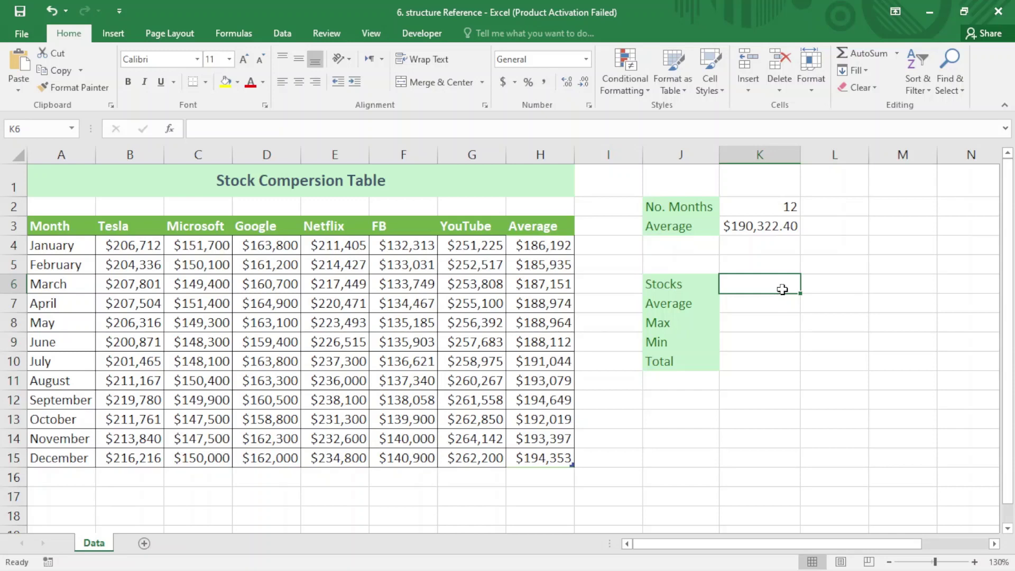
{"action": "type", "text": "="}
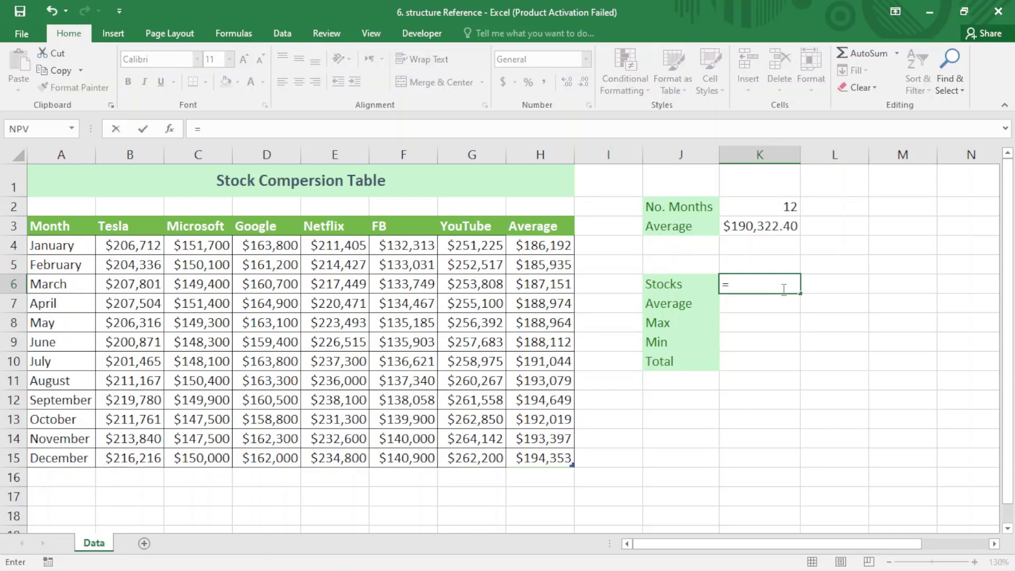
{"action": "type", "text": "stoc"}
{"action": "key", "text": "Tab"}
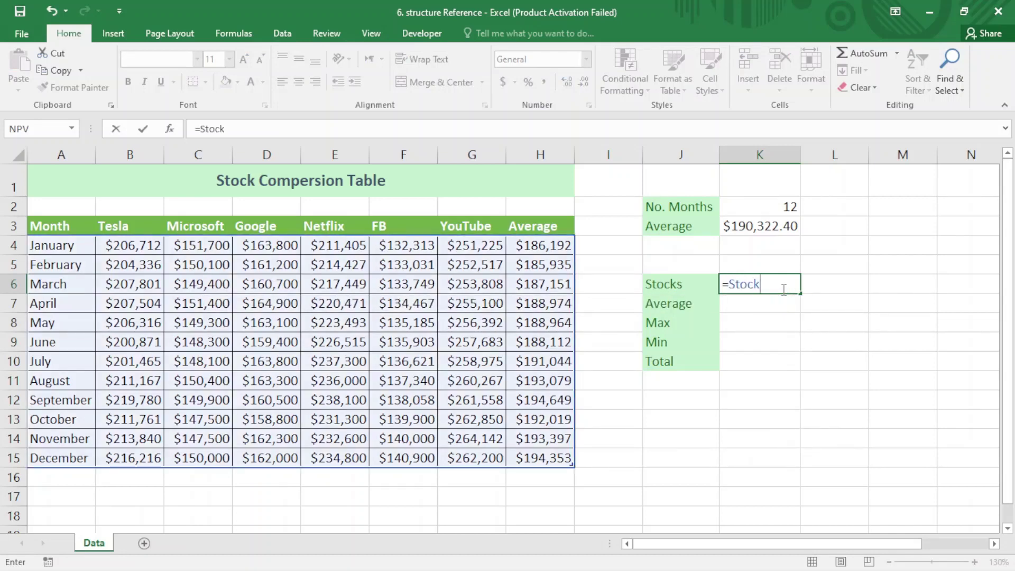
{"action": "type", "text": "[["}
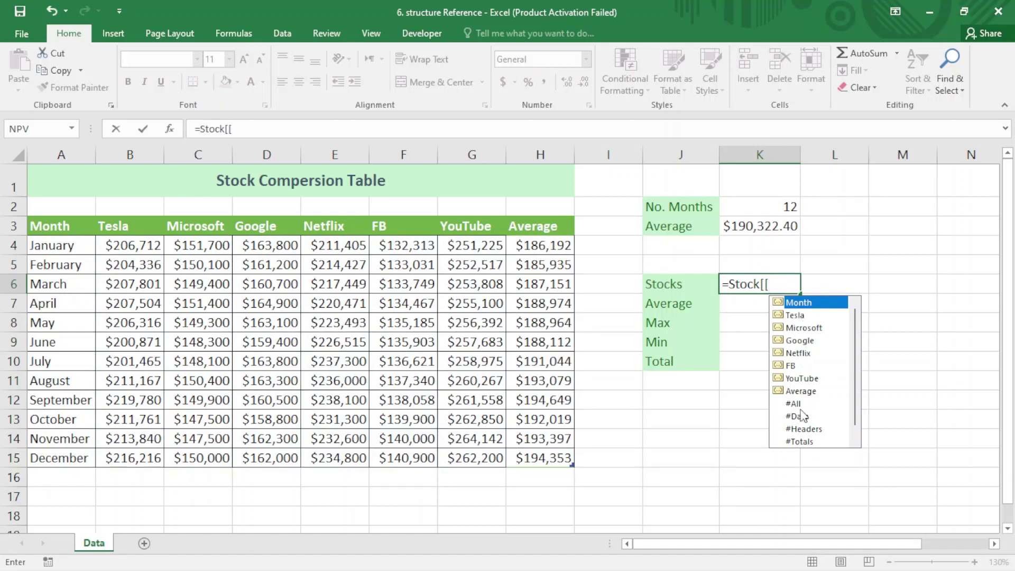
{"action": "double_click", "coordinate": [807, 429]}
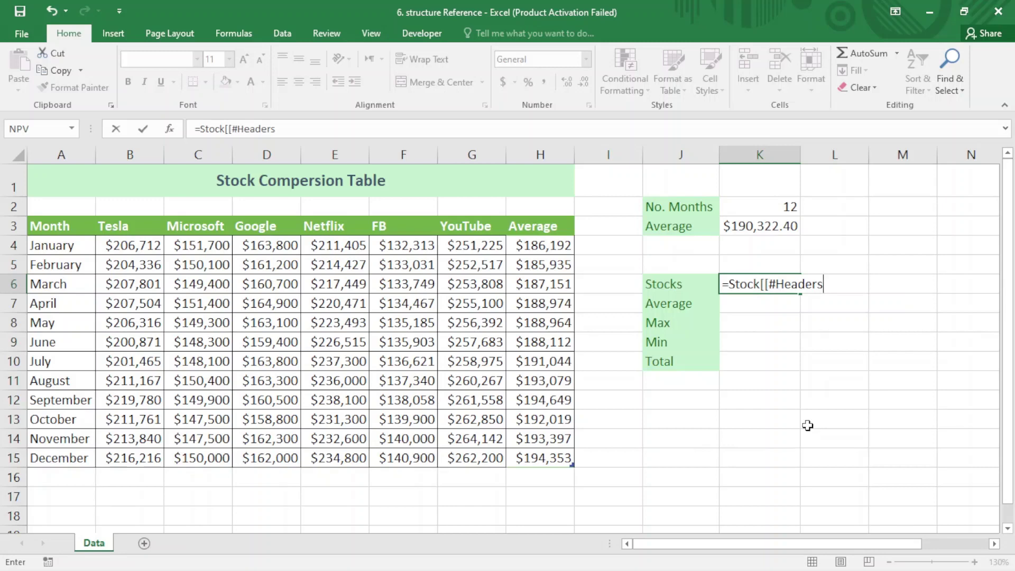
{"action": "type", "text": "],["}
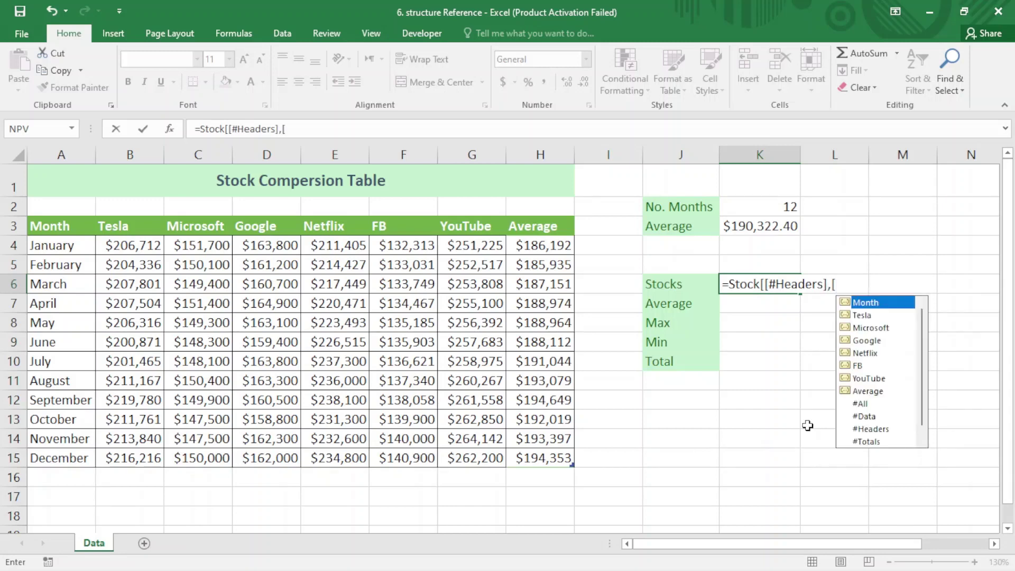
{"action": "double_click", "coordinate": [865, 315]}
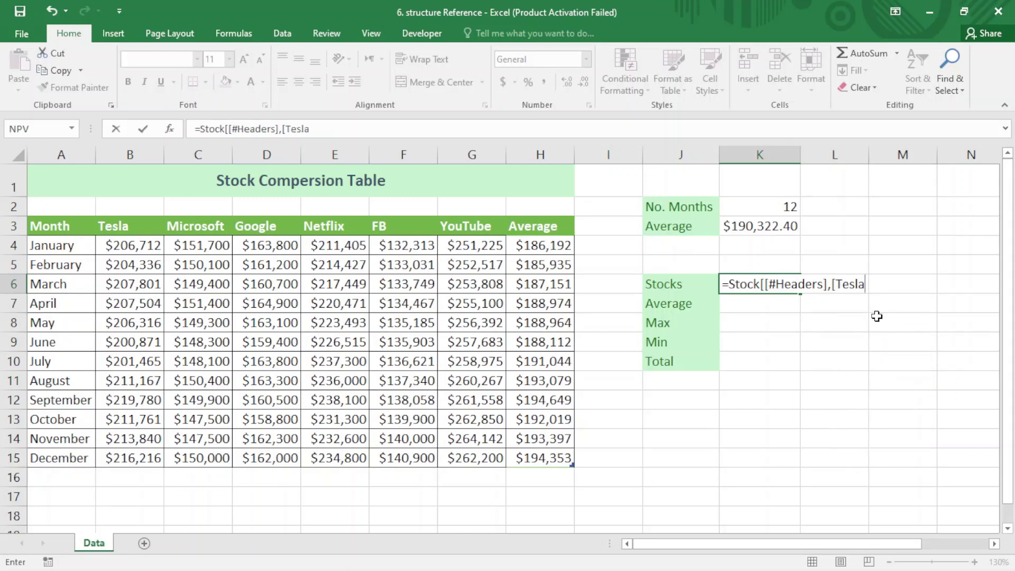
{"action": "type", "text": "]]"}
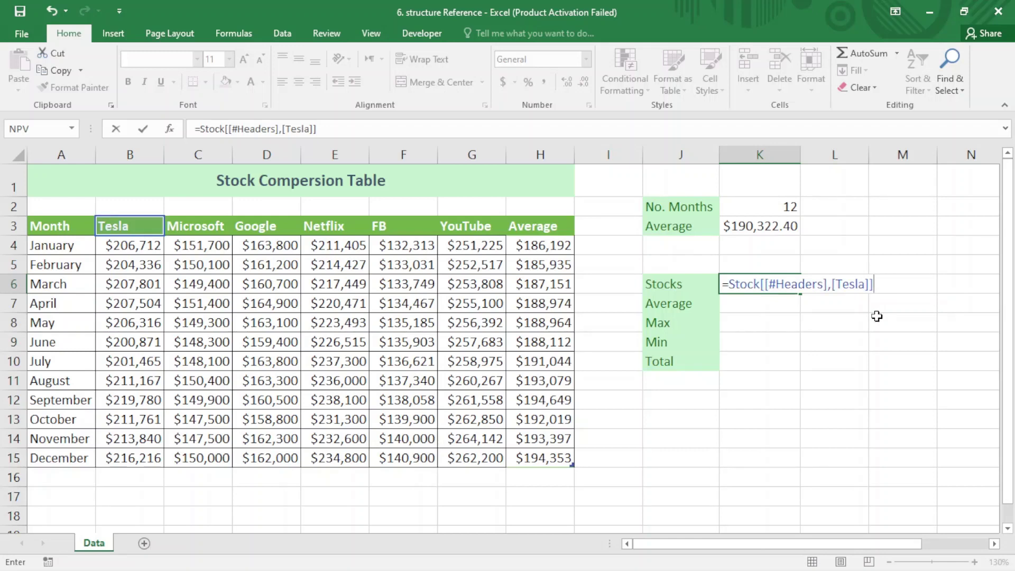
{"action": "key", "text": "Return"}
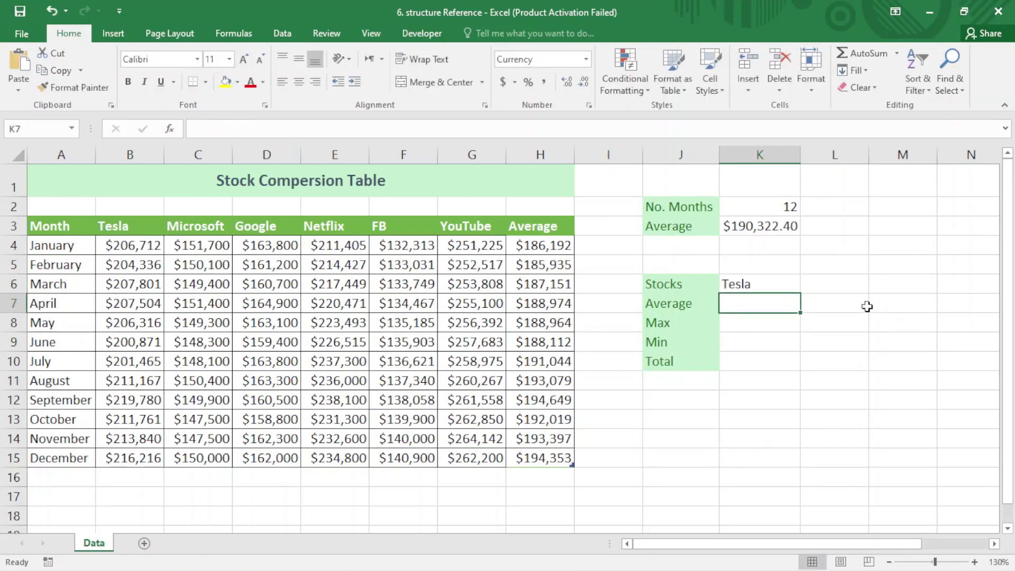
Fill the header formula from K6 across the Stocks row through P6, covering the stocks from Tesla to YouTube
{"action": "left_click", "coordinate": [785, 284]}
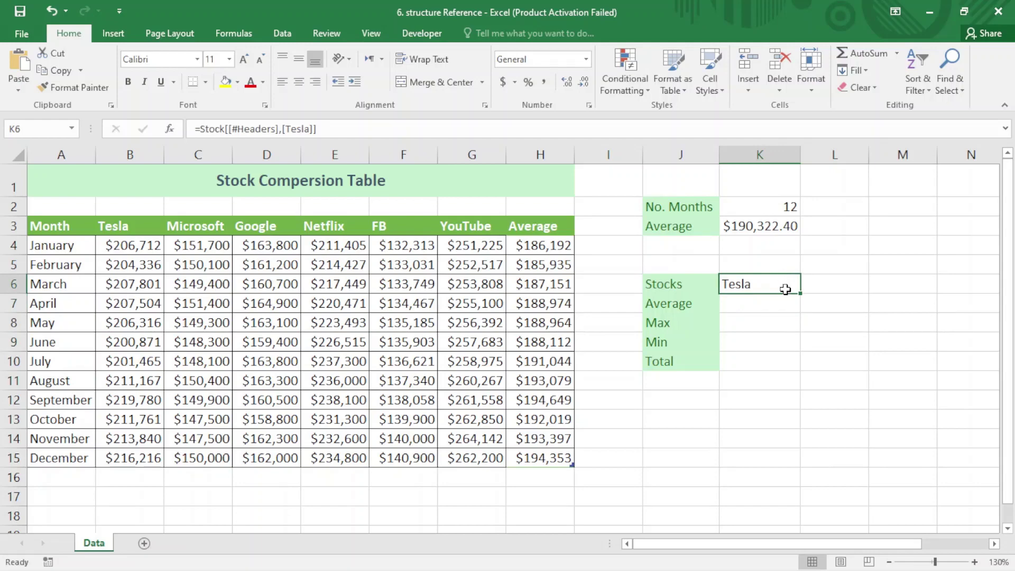
{"action": "left_click", "coordinate": [993, 544]}
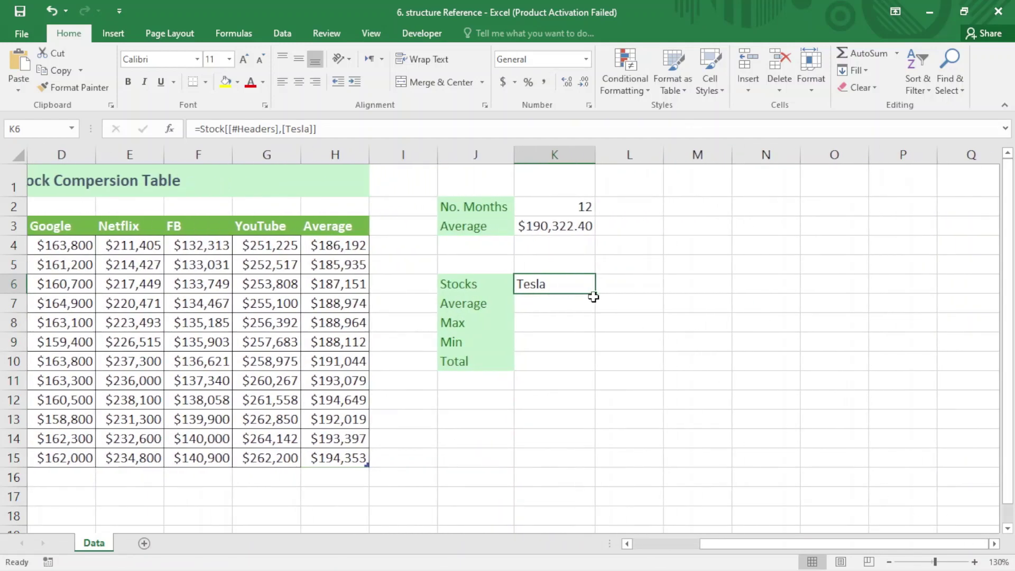
{"action": "left_click_drag", "start_coordinate": [595, 292], "coordinate": [856, 301]}
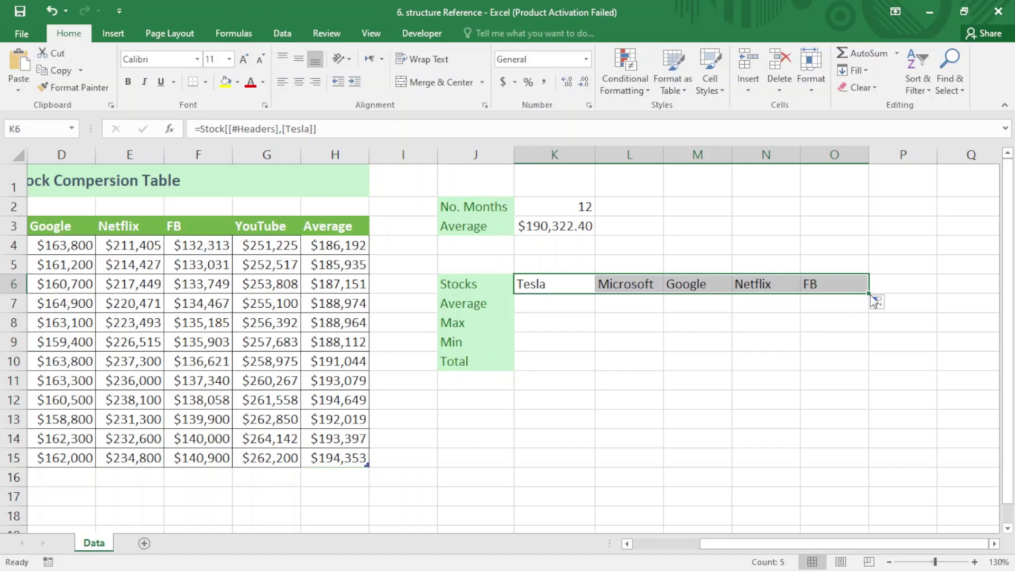
{"action": "left_click", "coordinate": [875, 301]}
{"action": "left_click", "coordinate": [876, 301]}
{"action": "left_click", "coordinate": [828, 314]}
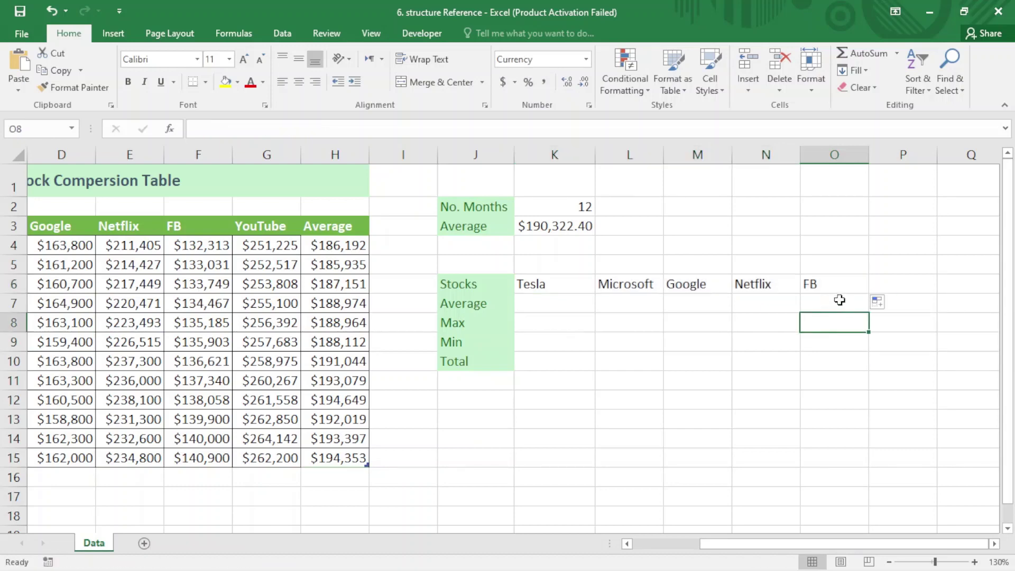
{"action": "left_click", "coordinate": [841, 298]}
{"action": "left_click", "coordinate": [851, 286]}
{"action": "left_click_drag", "start_coordinate": [868, 292], "coordinate": [904, 294]}
{"action": "left_click", "coordinate": [859, 316]}
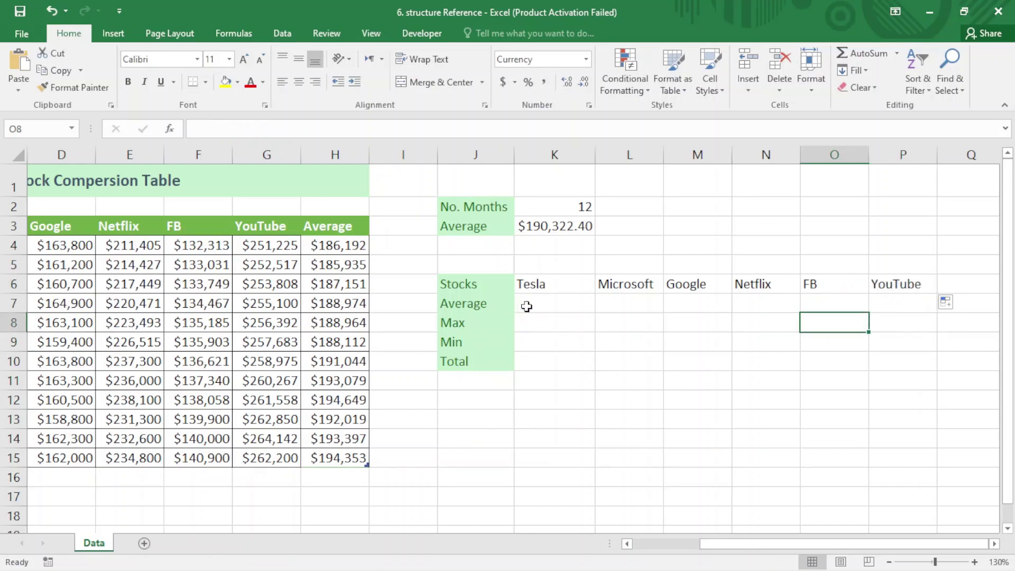
Calculate Tesla's average in cell K7 with the formula =AVERAGE(Stock[Tesla])
{"action": "left_click", "coordinate": [558, 306]}
{"action": "type", "text": "="}
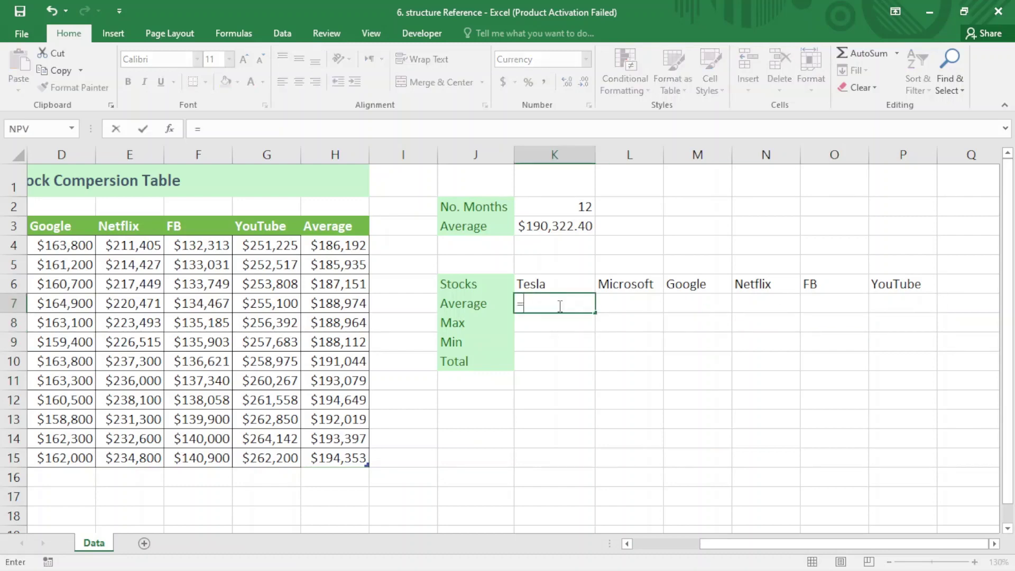
{"action": "type", "text": "aver"}
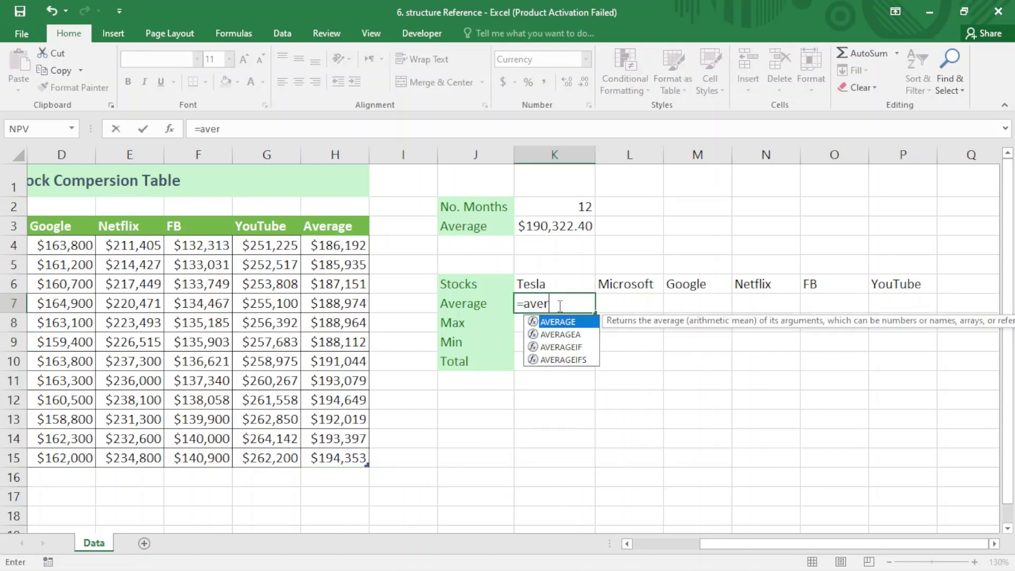
{"action": "key", "text": "Tab"}
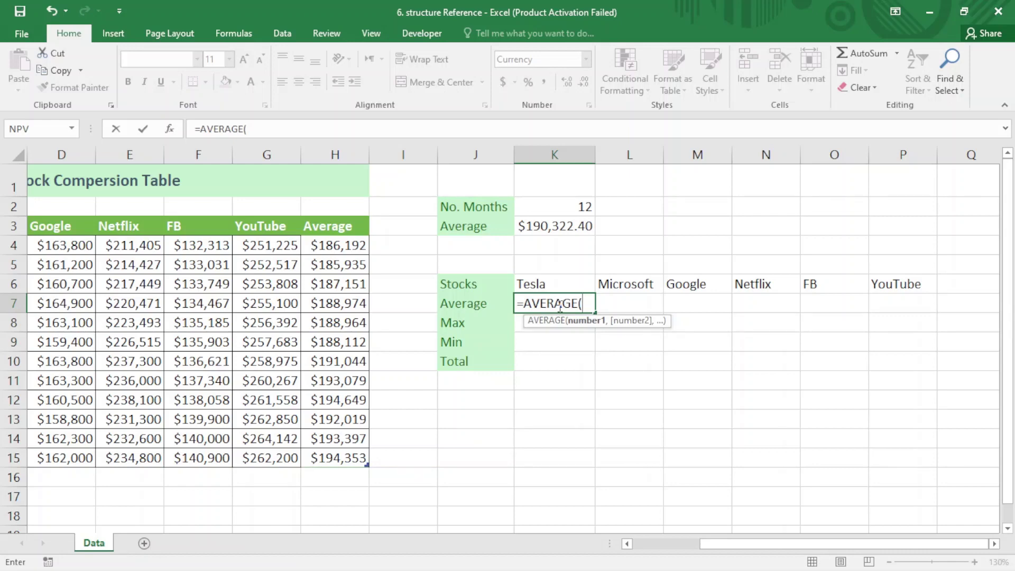
{"action": "type", "text": "s"}
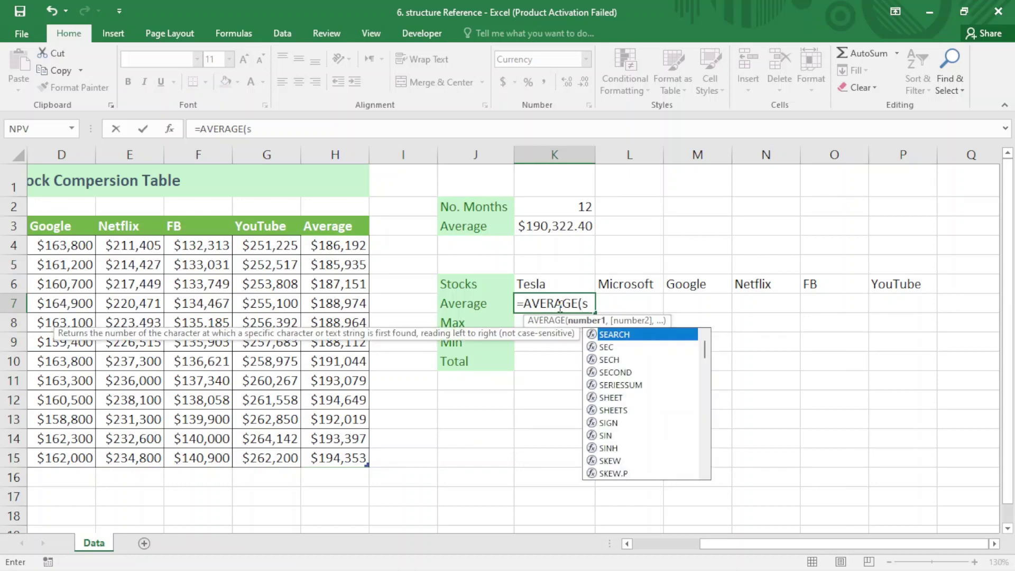
{"action": "type", "text": "to"}
{"action": "key", "text": "Tab"}
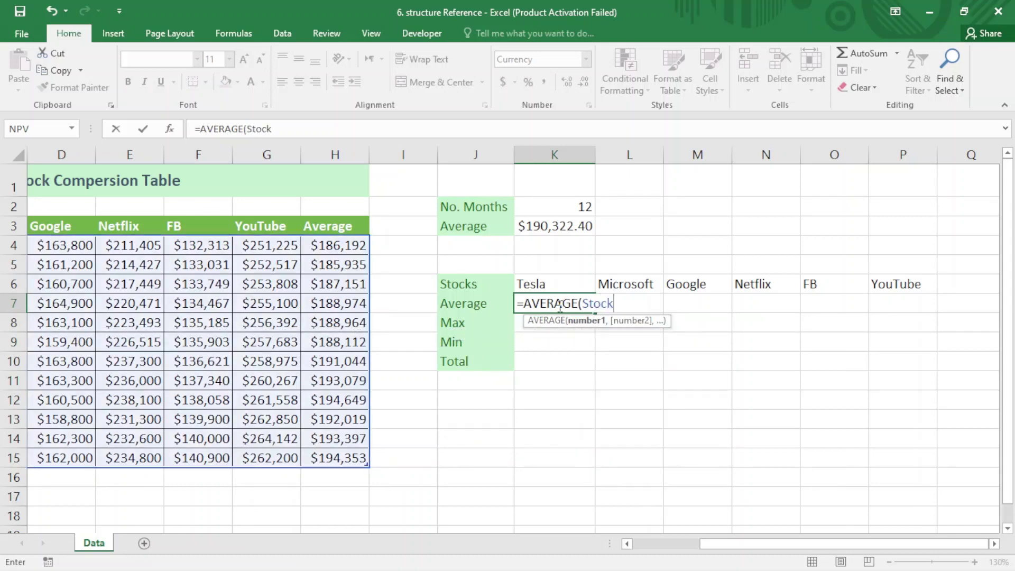
{"action": "type", "text": "["}
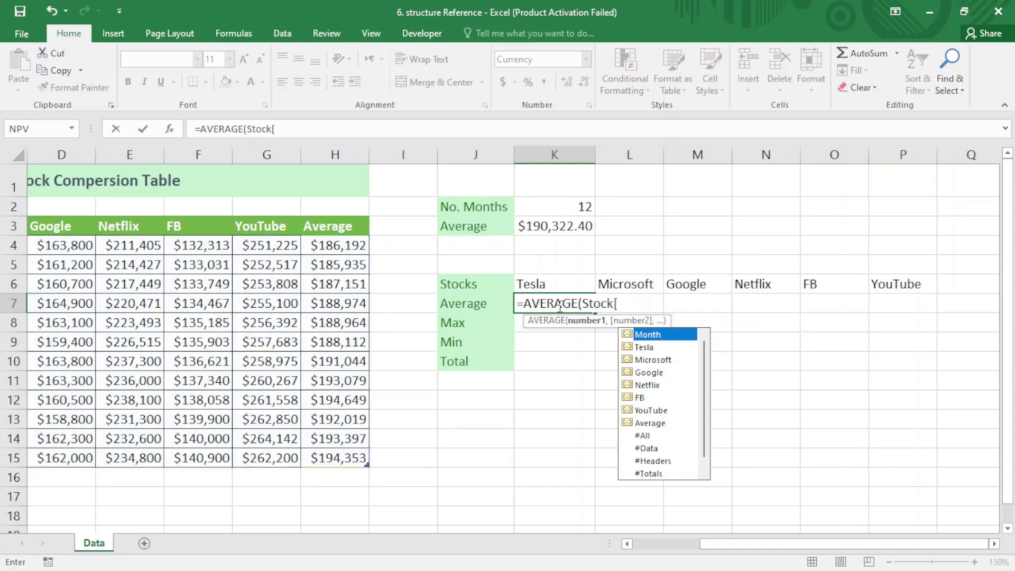
{"action": "key", "text": "Down"}
{"action": "key", "text": "Tab"}
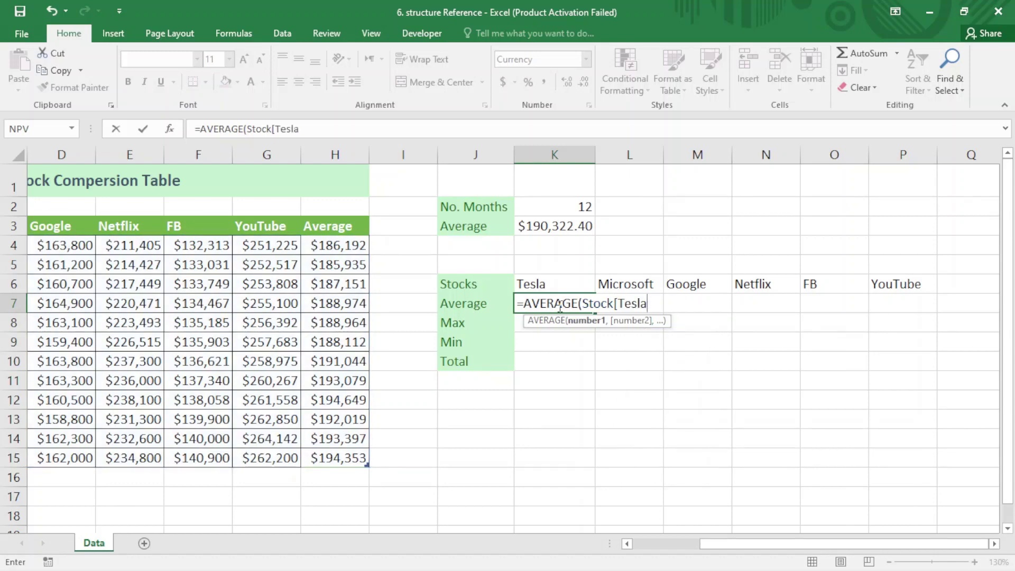
{"action": "type", "text": "])"}
{"action": "key", "text": "Return"}
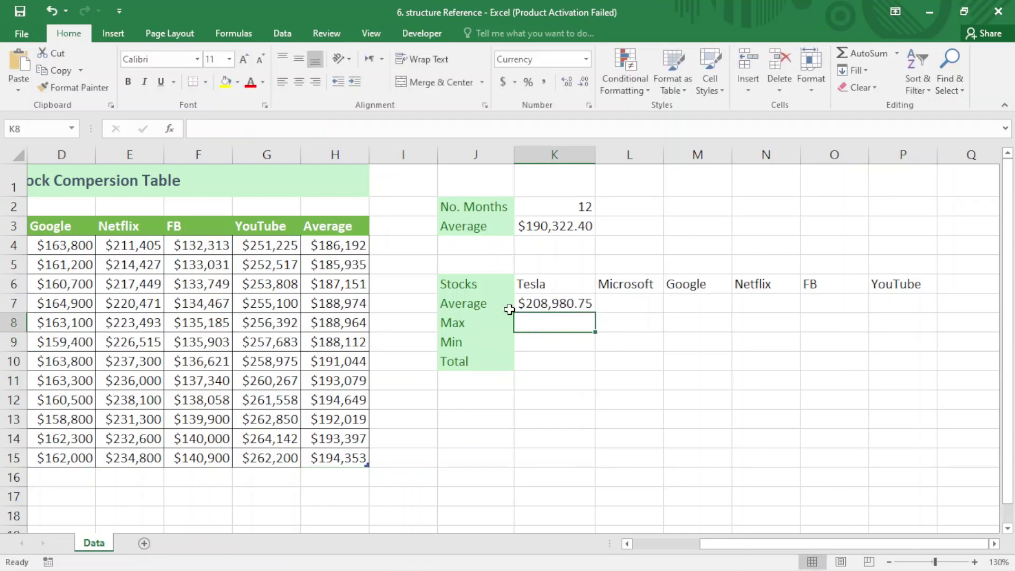
Fill the average formula from K7 across through P7 and check the column references in L7 and N7
{"action": "left_click", "coordinate": [549, 304]}
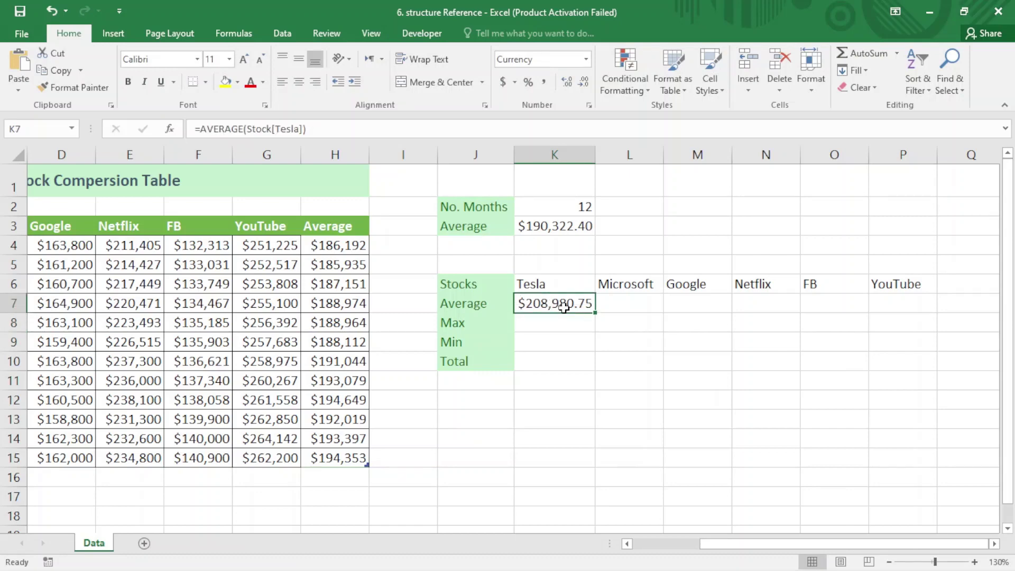
{"action": "left_click_drag", "start_coordinate": [595, 313], "coordinate": [908, 315]}
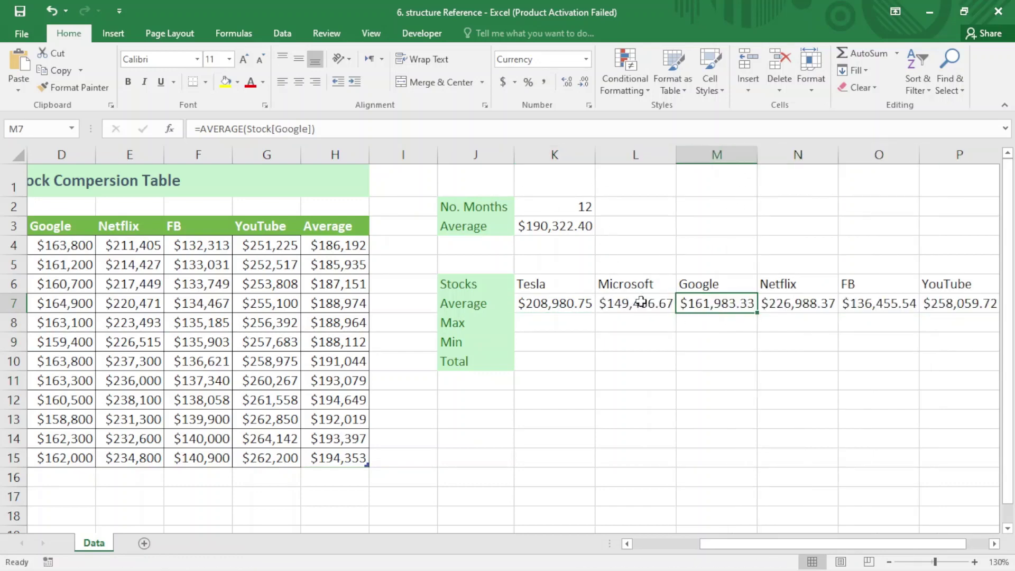
{"action": "double_click", "coordinate": [641, 302]}
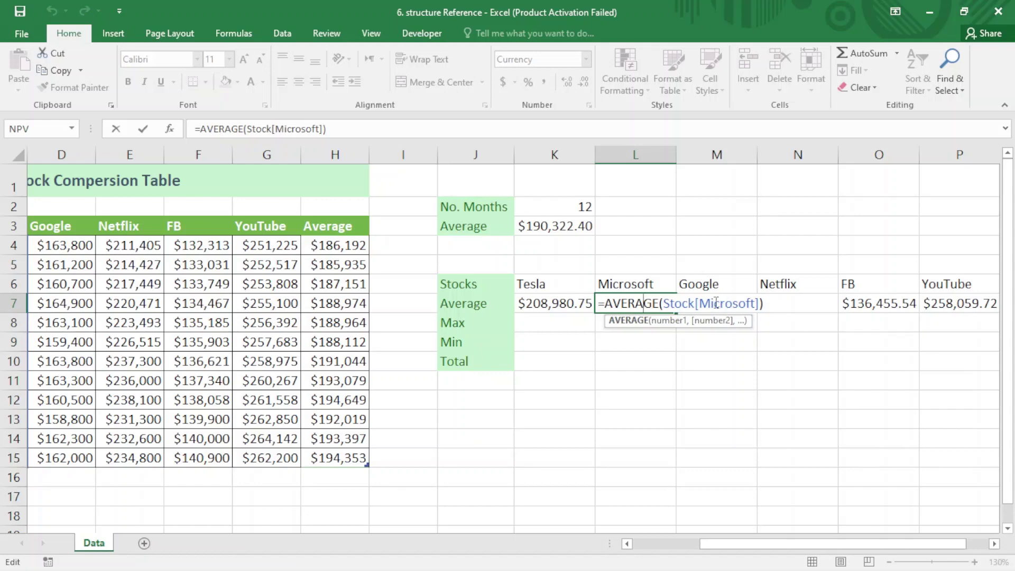
{"action": "left_click", "coordinate": [772, 375]}
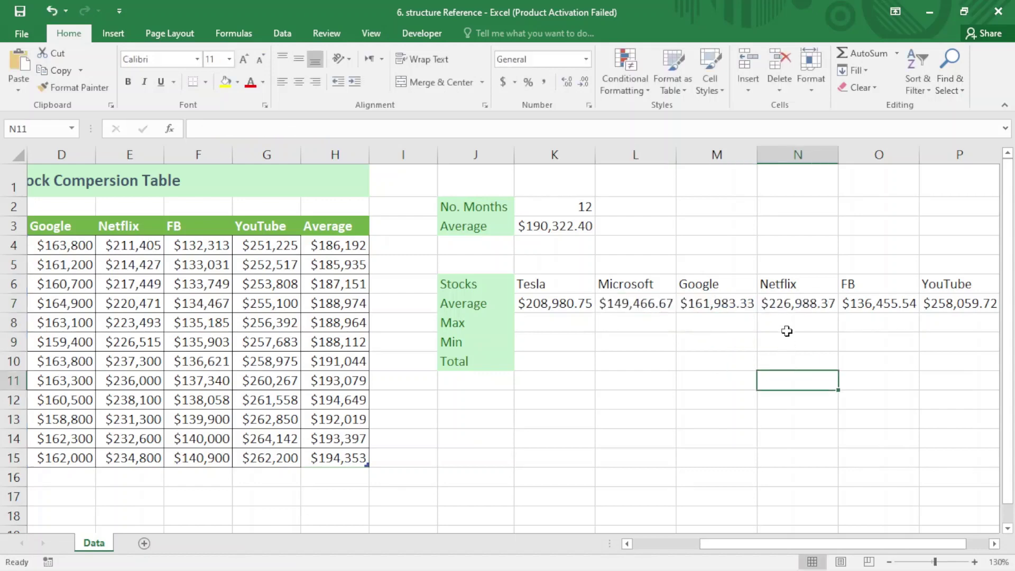
{"action": "left_click", "coordinate": [781, 304]}
{"action": "double_click", "coordinate": [781, 304]}
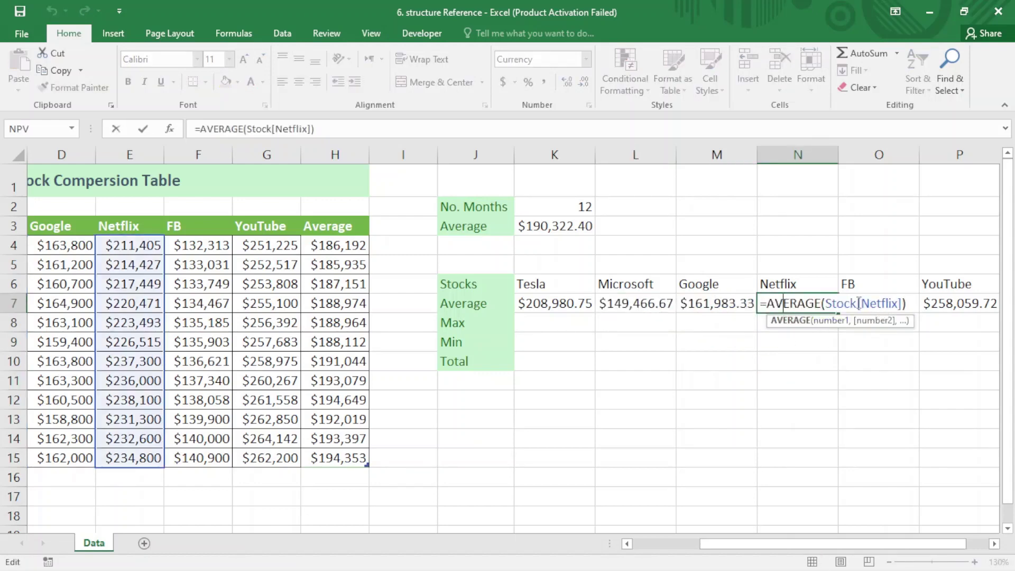
{"action": "left_click", "coordinate": [754, 382]}
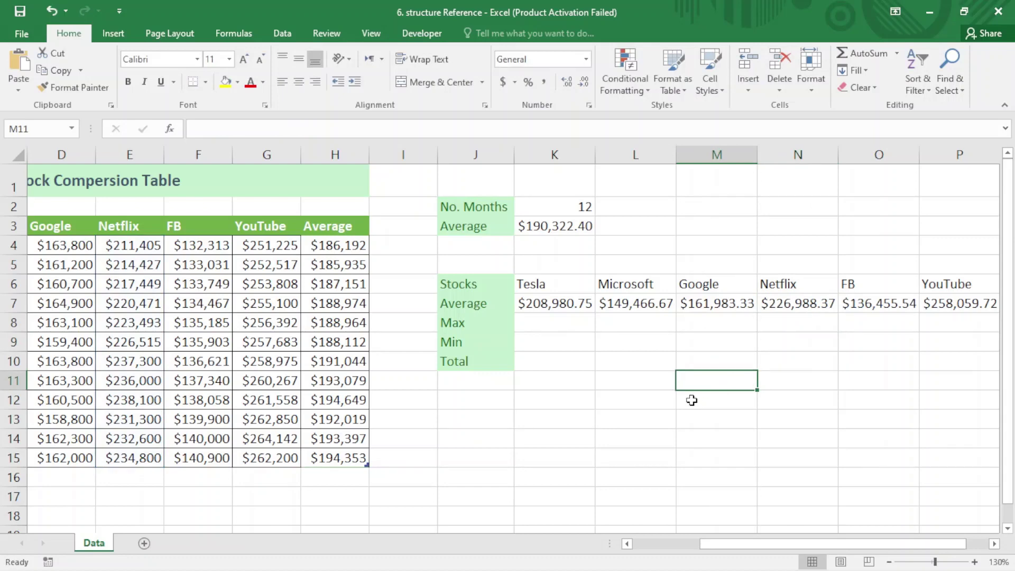
Calculate Tesla's maximum in cell K8 with the formula =MAX(Stock[Tesla]) and reselect that cell
{"action": "left_click", "coordinate": [559, 328]}
{"action": "type", "text": "=ma"}
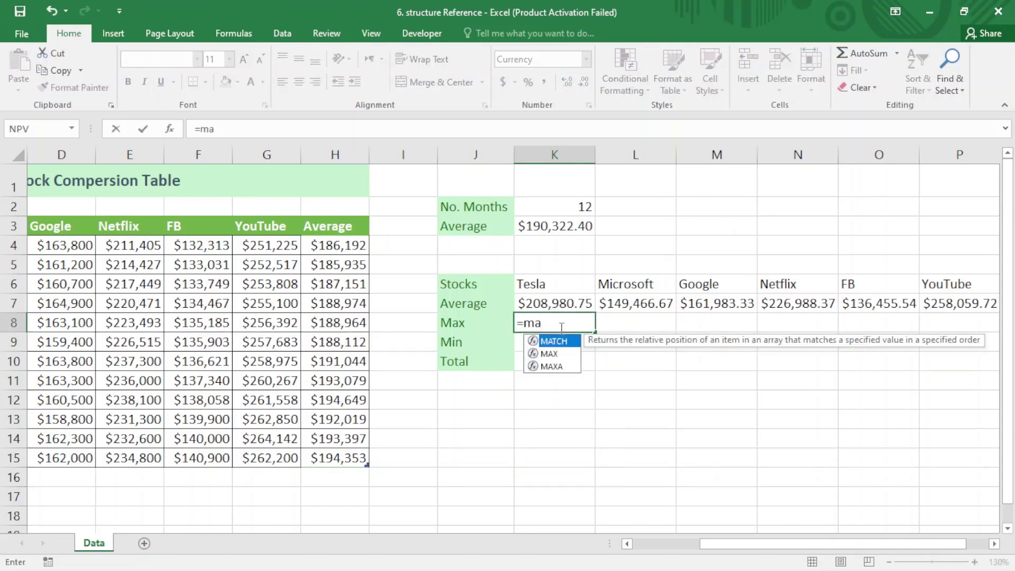
{"action": "type", "text": "x"}
{"action": "key", "text": "Tab"}
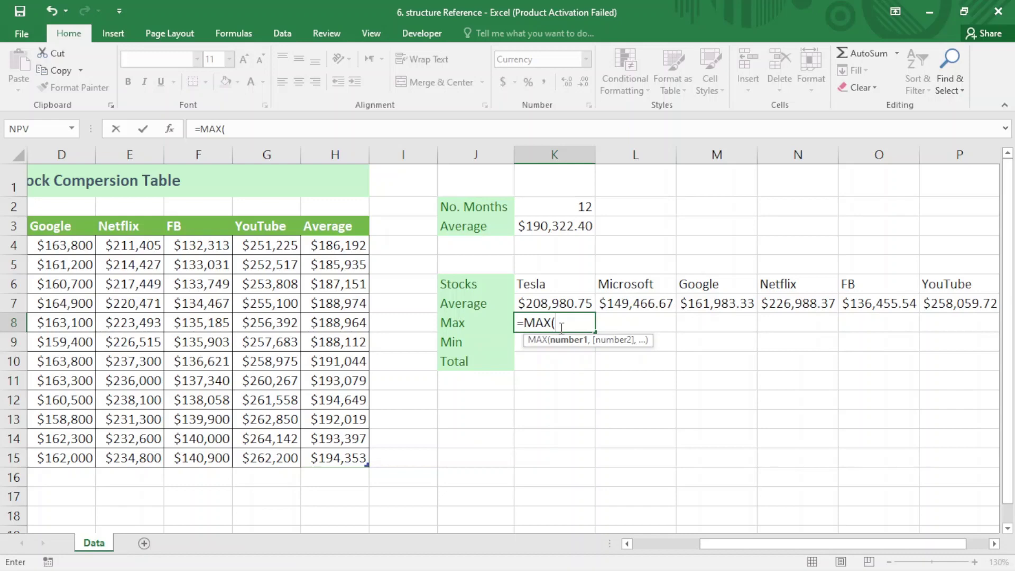
{"action": "type", "text": "Stock"}
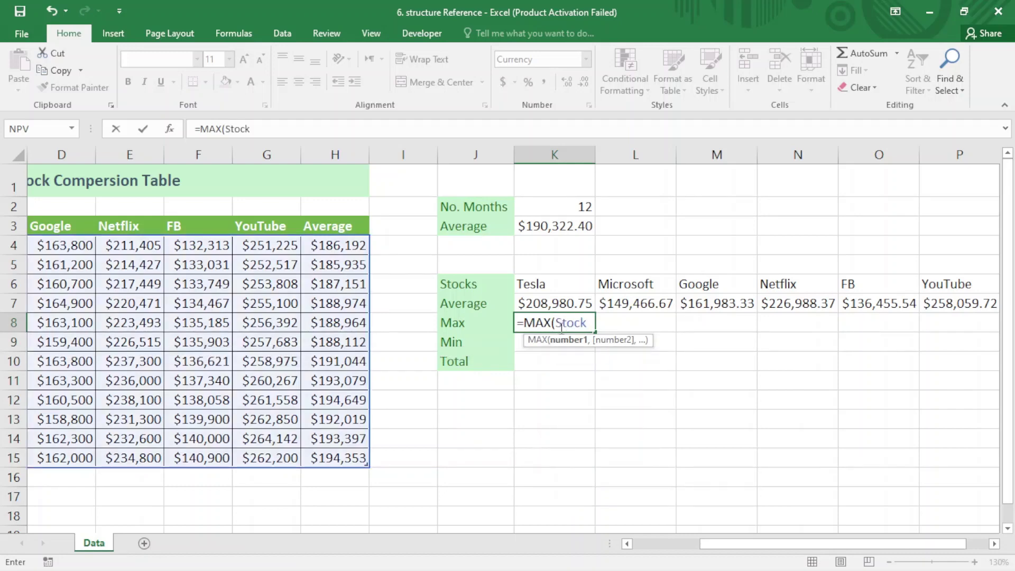
{"action": "type", "text": "["}
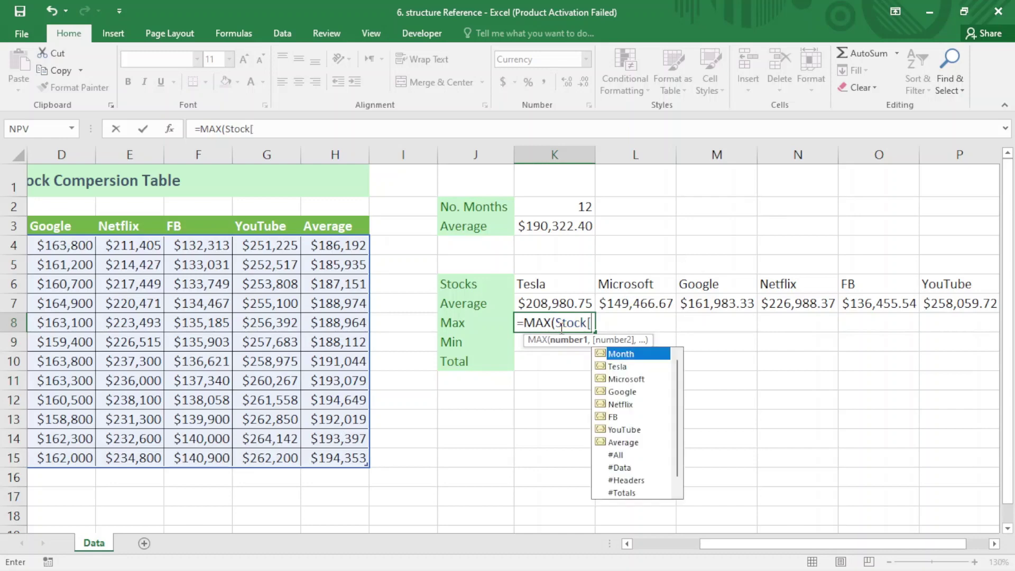
{"action": "key", "text": "Down"}
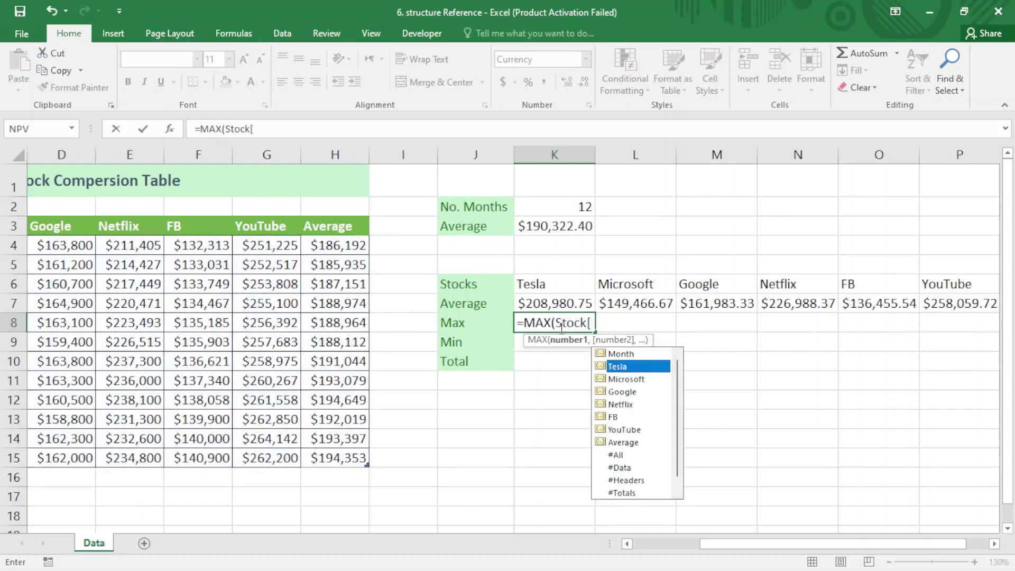
{"action": "key", "text": "Tab"}
{"action": "type", "text": "]"}
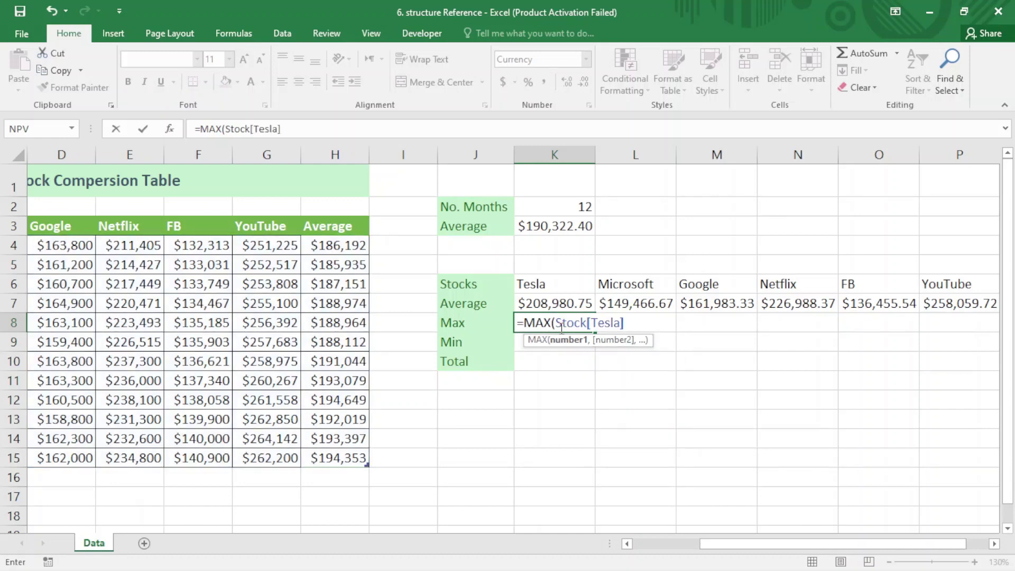
{"action": "type", "text": ")"}
{"action": "key", "text": "Return"}
{"action": "key", "text": "Up"}
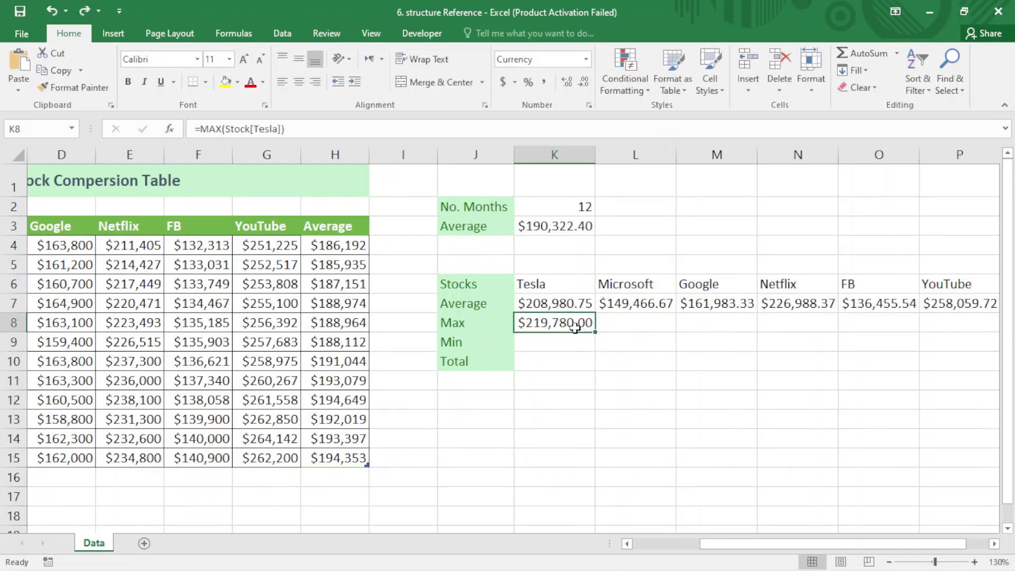
Fill the maximum formula from K8 across the Max row through P8
{"action": "left_click_drag", "start_coordinate": [595, 331], "coordinate": [969, 324]}
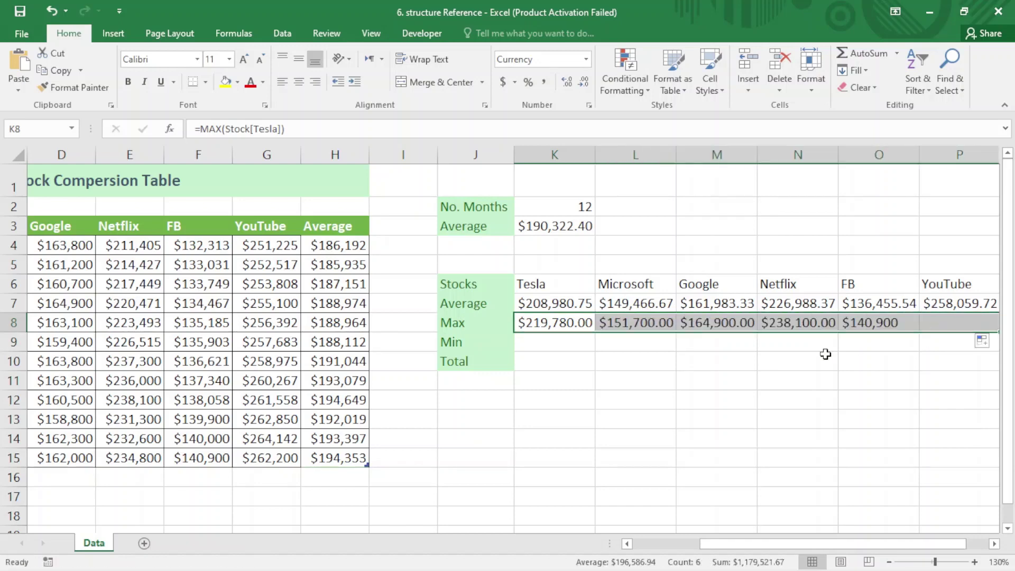
Calculate the minimums in K9:P9 by entering =MIN(Stock[Tesla]) in K9 and filling it across
{"action": "left_click", "coordinate": [583, 351]}
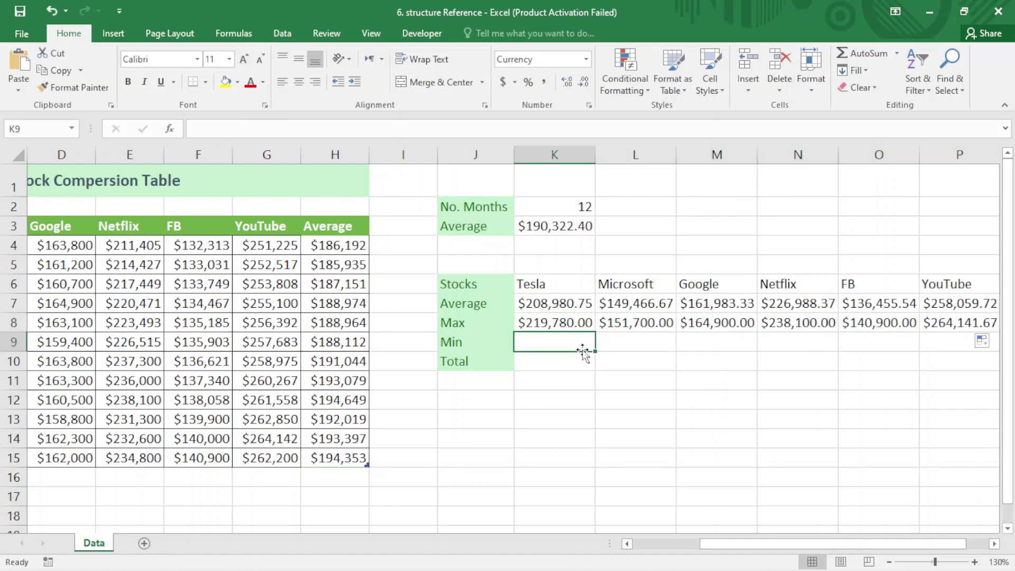
{"action": "type", "text": "="}
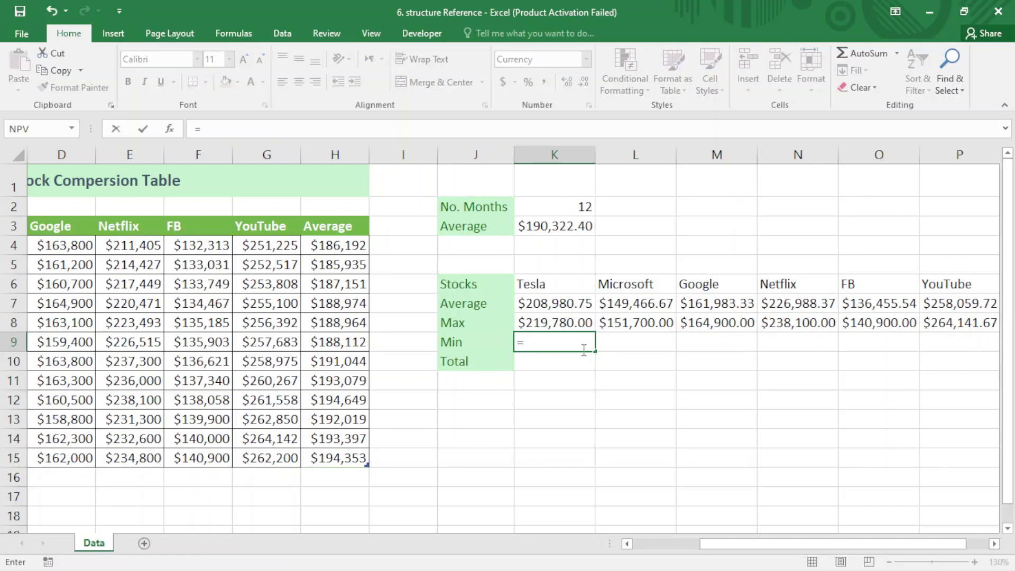
{"action": "type", "text": "min"}
{"action": "key", "text": "Tab"}
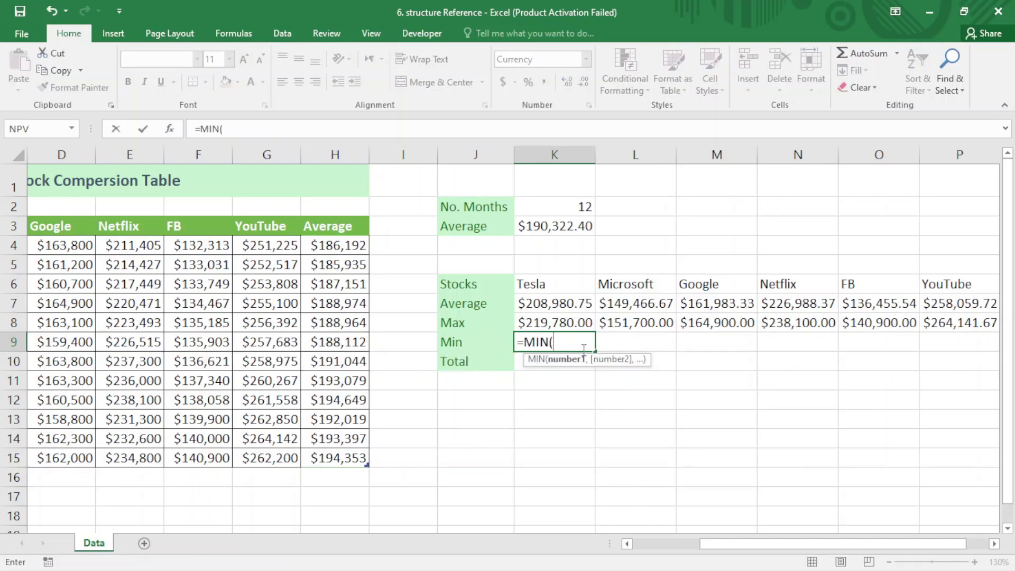
{"action": "type", "text": "stoc"}
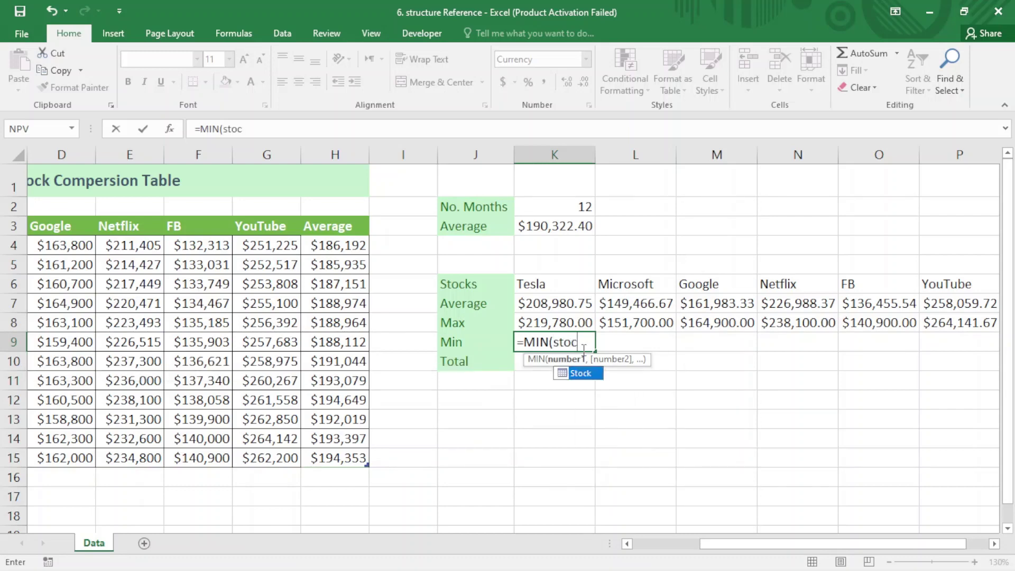
{"action": "type", "text": "k"}
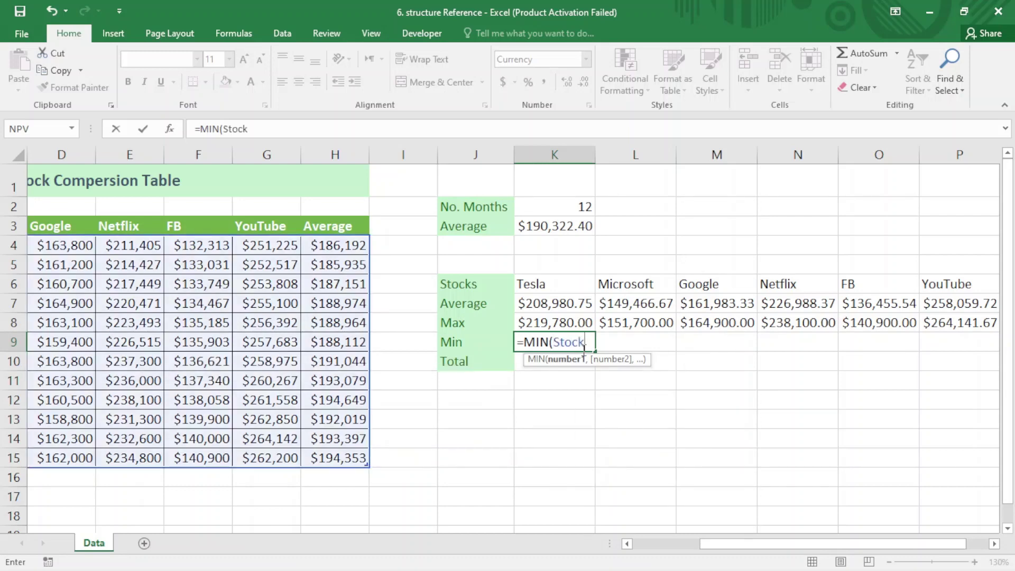
{"action": "type", "text": "["}
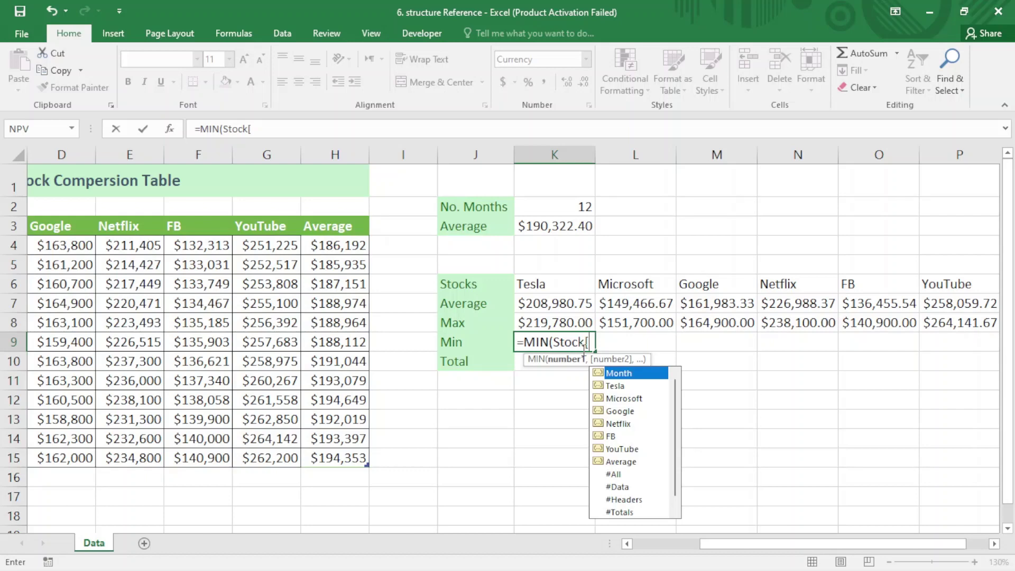
{"action": "key", "text": "Down"}
{"action": "key", "text": "Tab"}
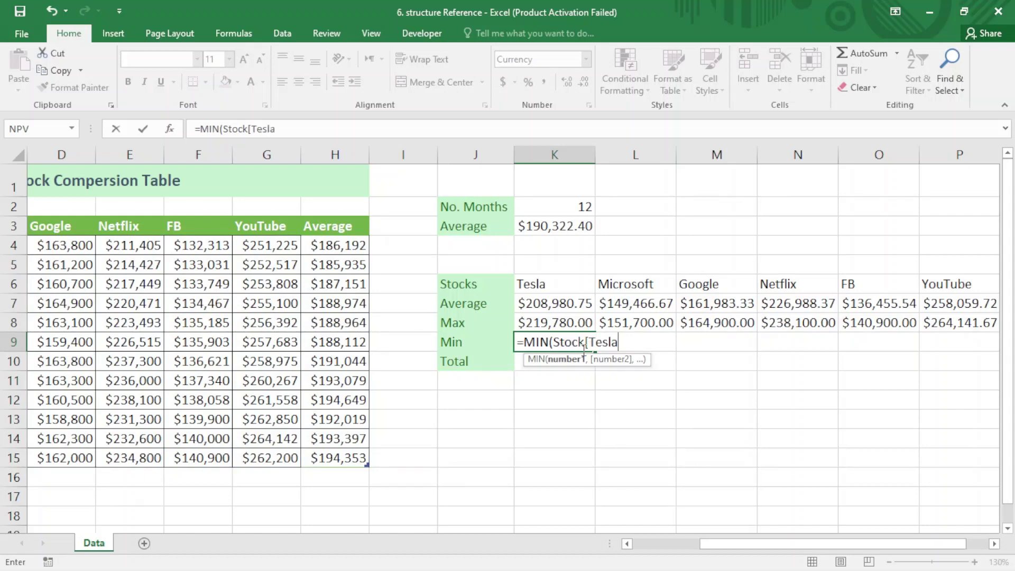
{"action": "type", "text": "])"}
{"action": "key", "text": "Return"}
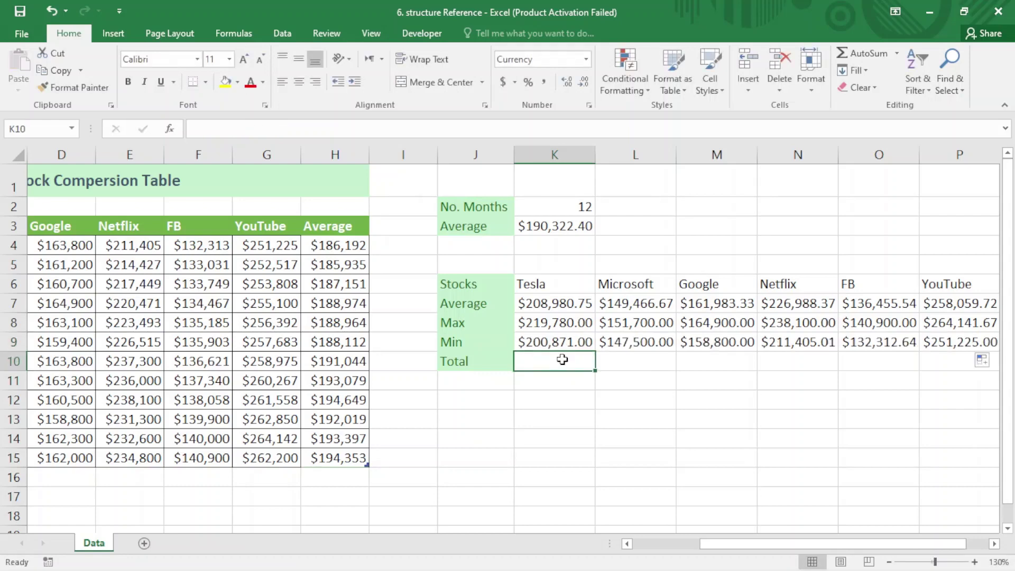
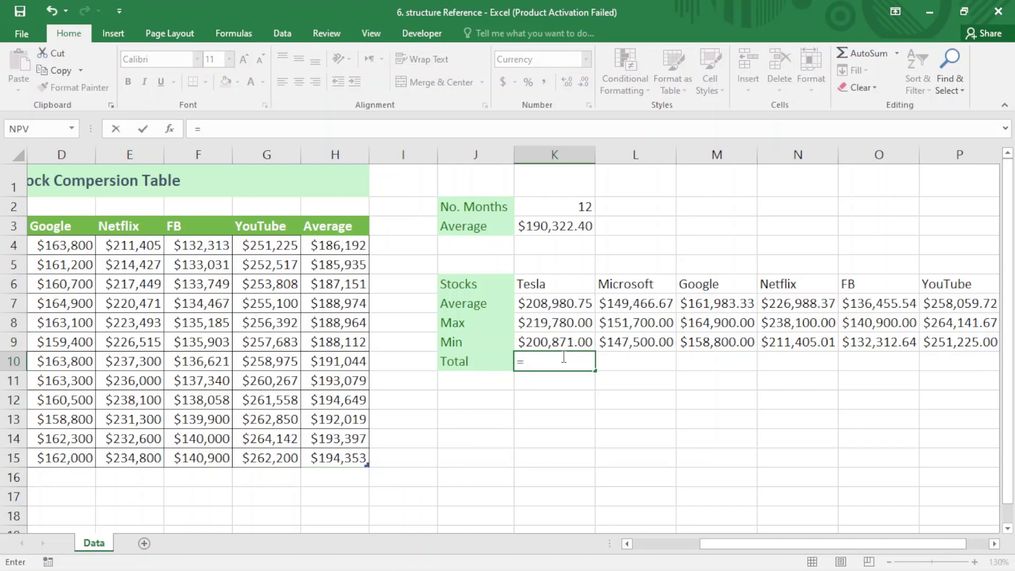
Calculate Tesla's total in cell K10 with the absolute structured reference formula =SUM(Stock[[Tesla]:[Tesla]])
{"action": "type", "text": "sum"}
{"action": "key", "text": "Tab"}
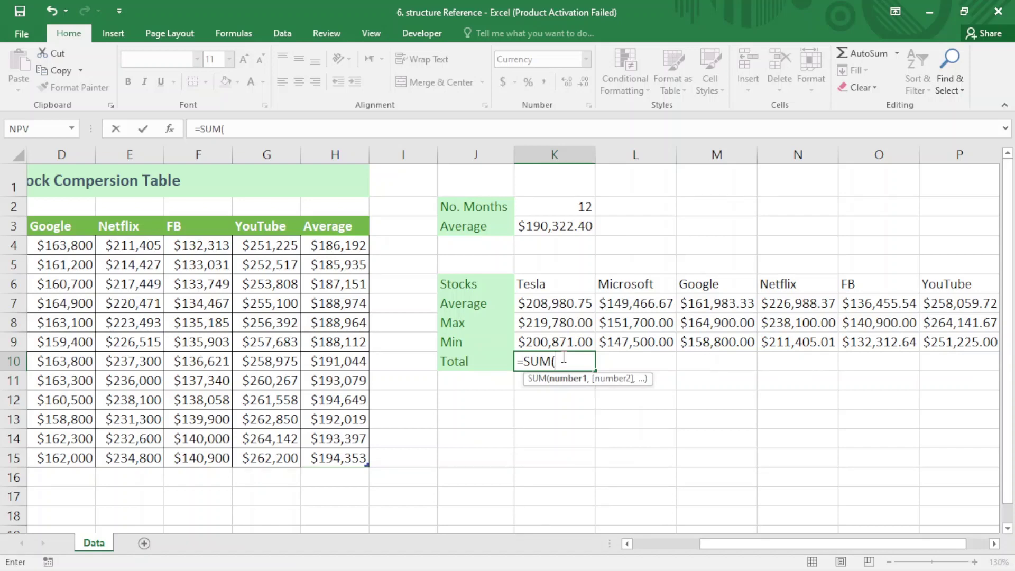
{"action": "type", "text": "sto"}
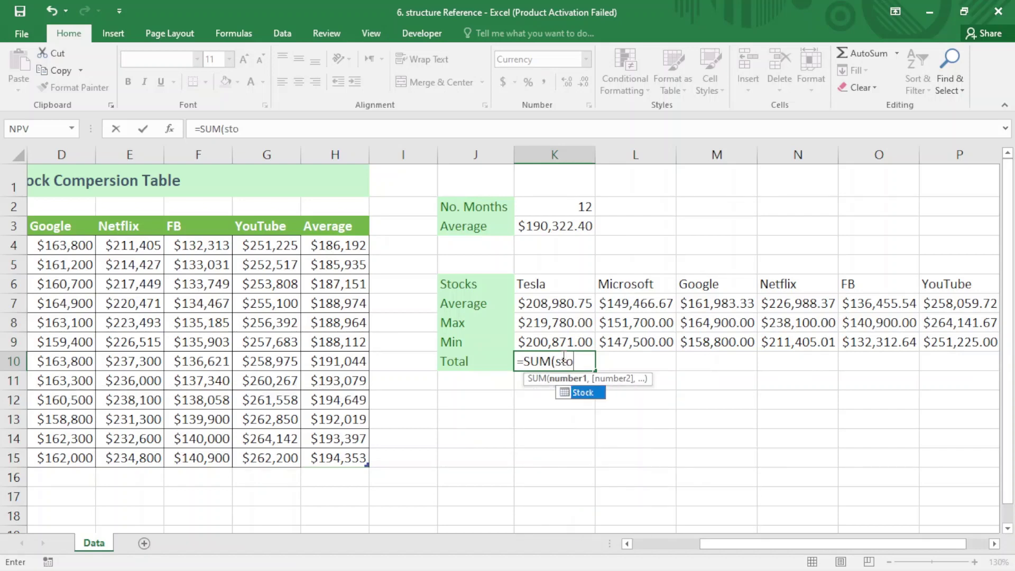
{"action": "key", "text": "Tab"}
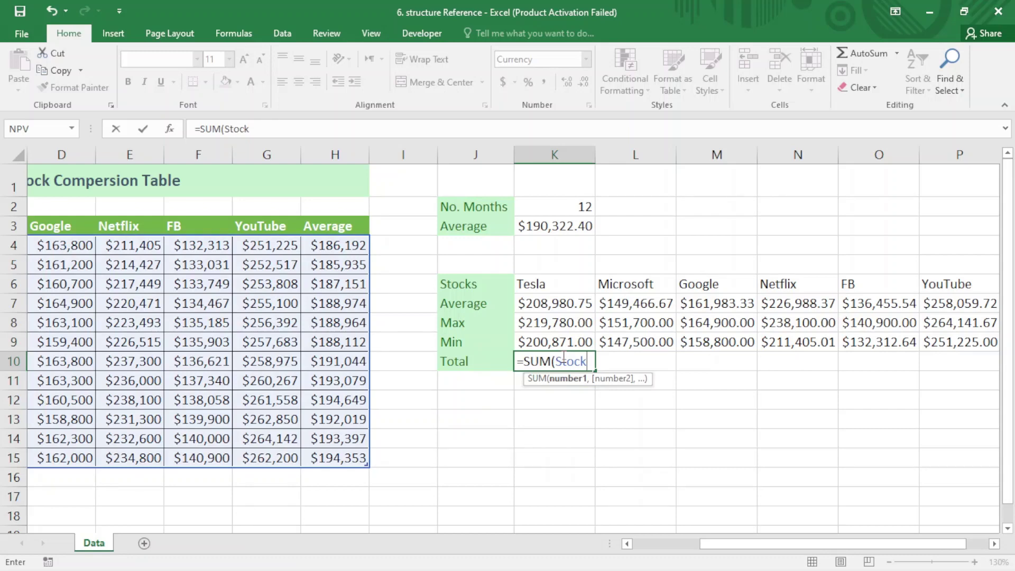
{"action": "type", "text": "[["}
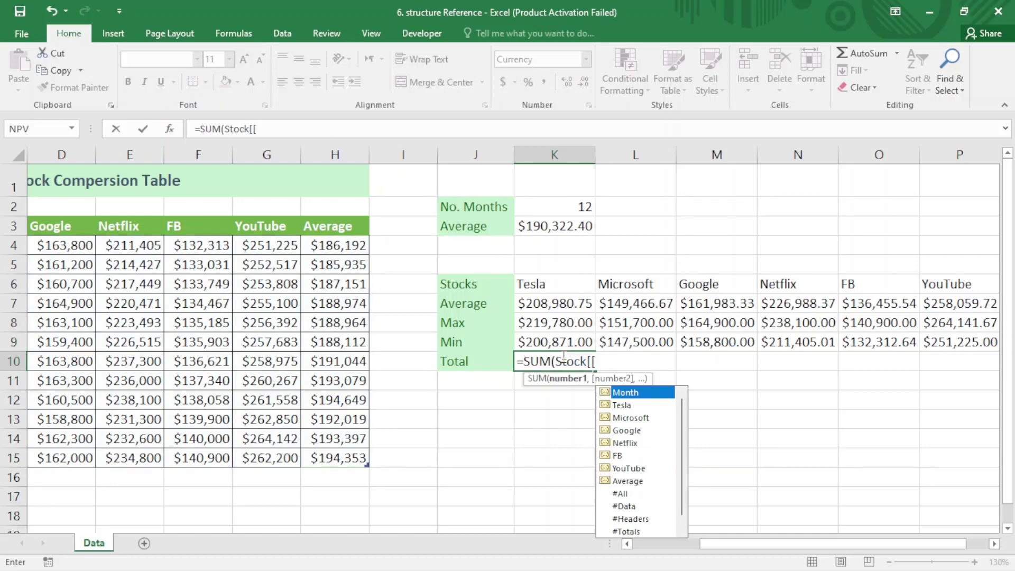
{"action": "key", "text": "Down"}
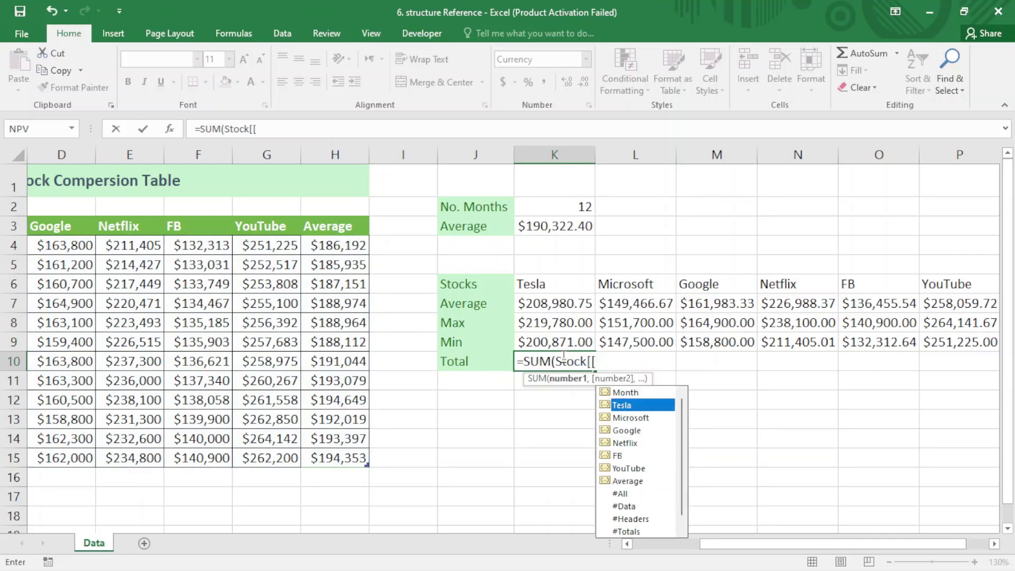
{"action": "key", "text": "Tab"}
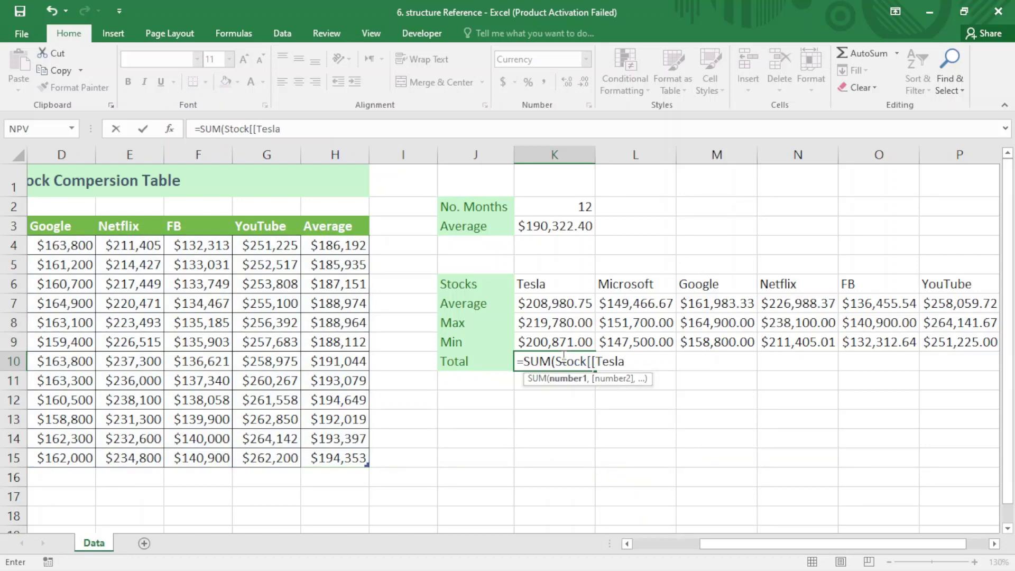
{"action": "type", "text": "];"}
{"action": "key", "text": "BackSpace"}
{"action": "type", "text": ":["}
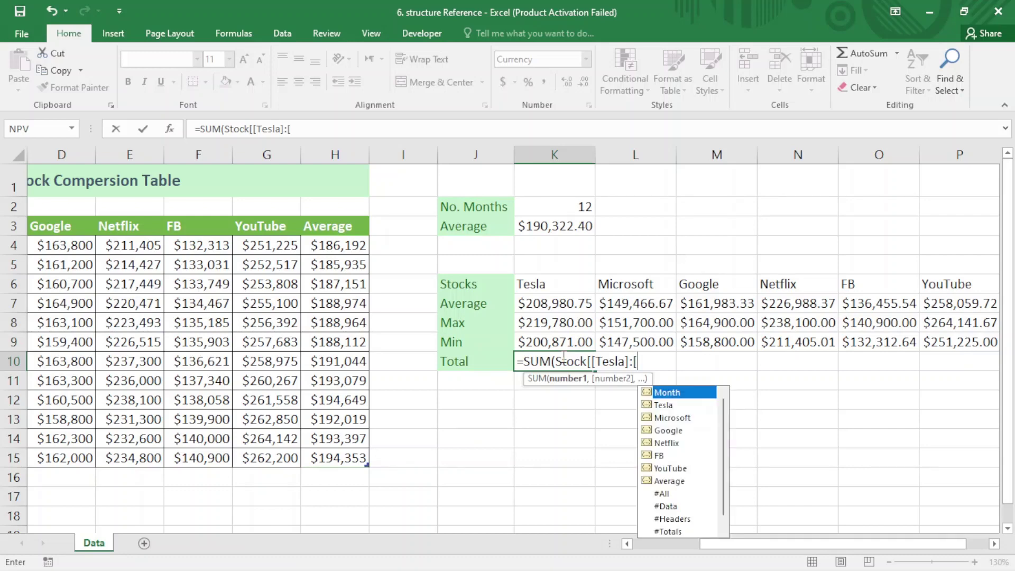
{"action": "key", "text": "Down"}
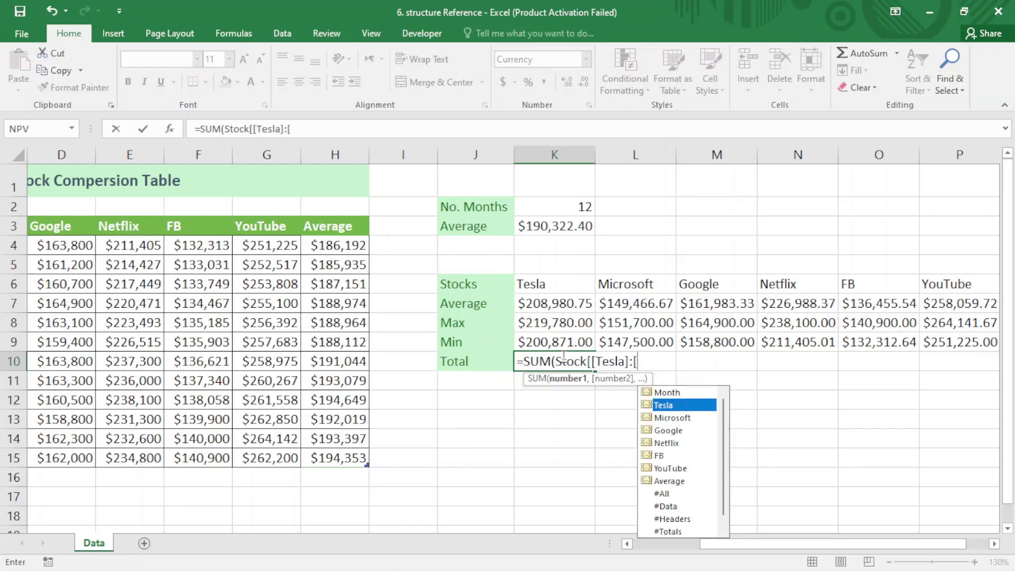
{"action": "key", "text": "Tab"}
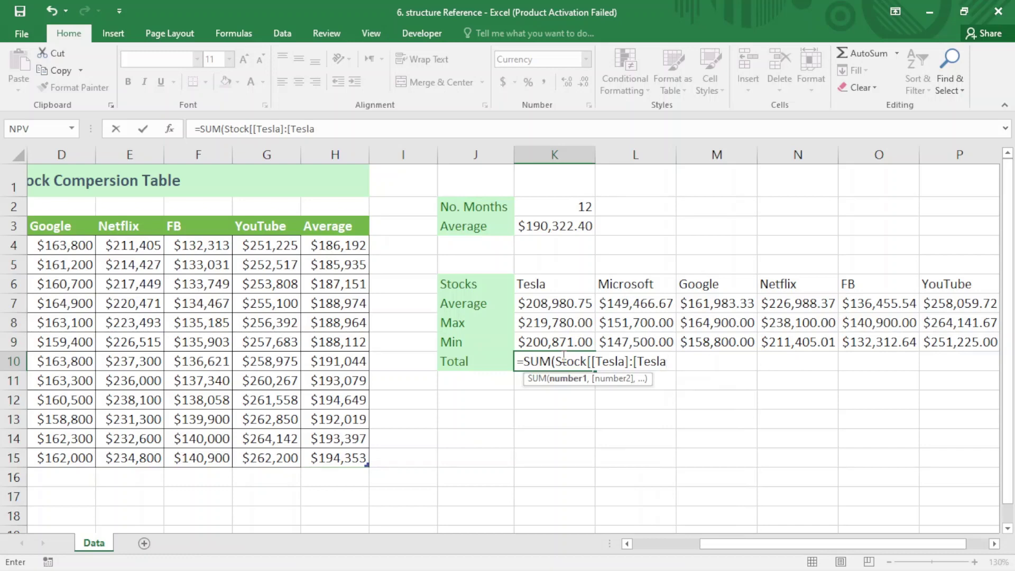
{"action": "type", "text": "]]"}
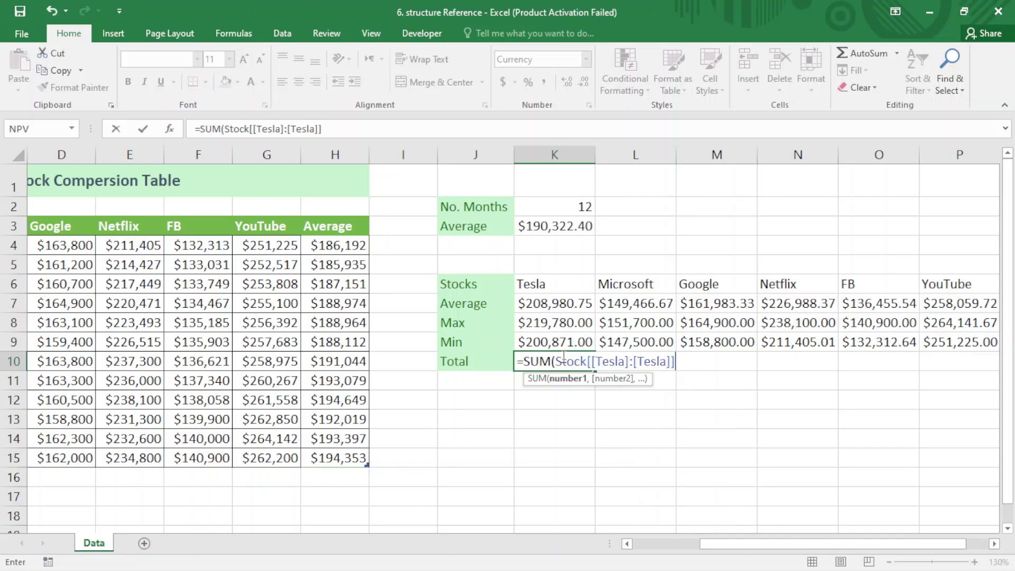
{"action": "type", "text": ")"}
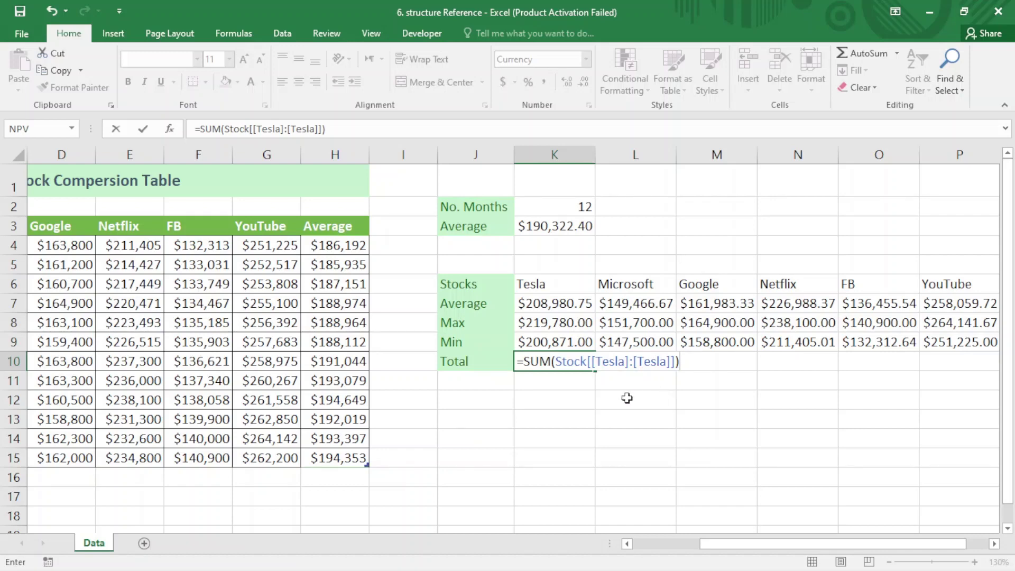
{"action": "key", "text": "Return"}
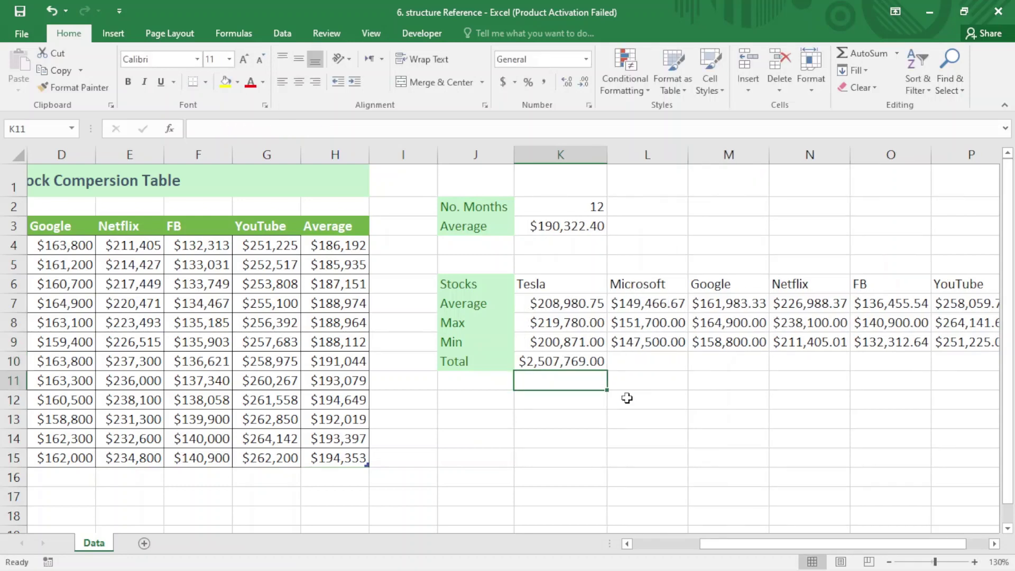
Fill the total formula from K10 across through N10 and autofit the widths of columns M and L
{"action": "left_click", "coordinate": [528, 363]}
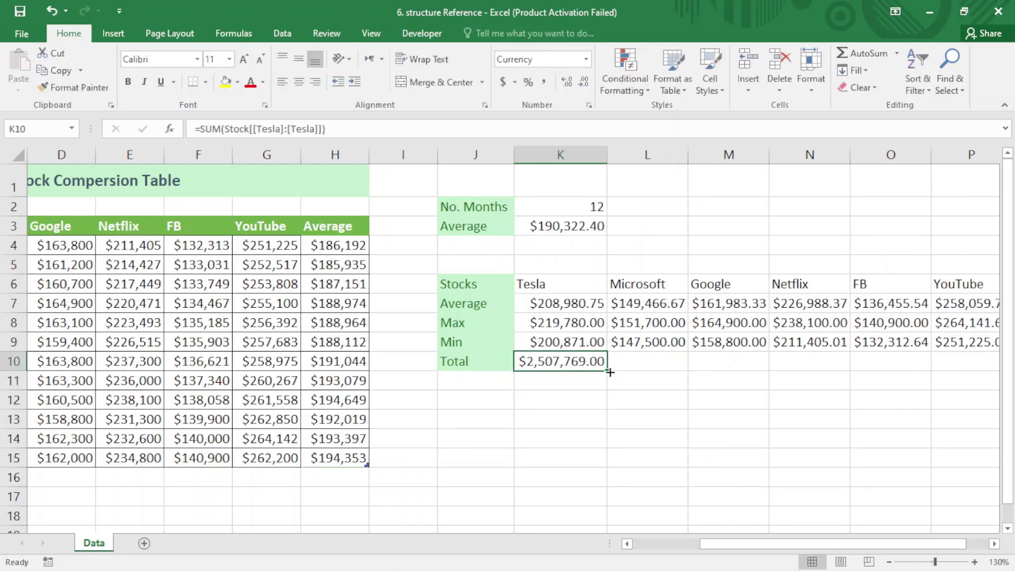
{"action": "left_click_drag", "start_coordinate": [609, 372], "coordinate": [838, 382]}
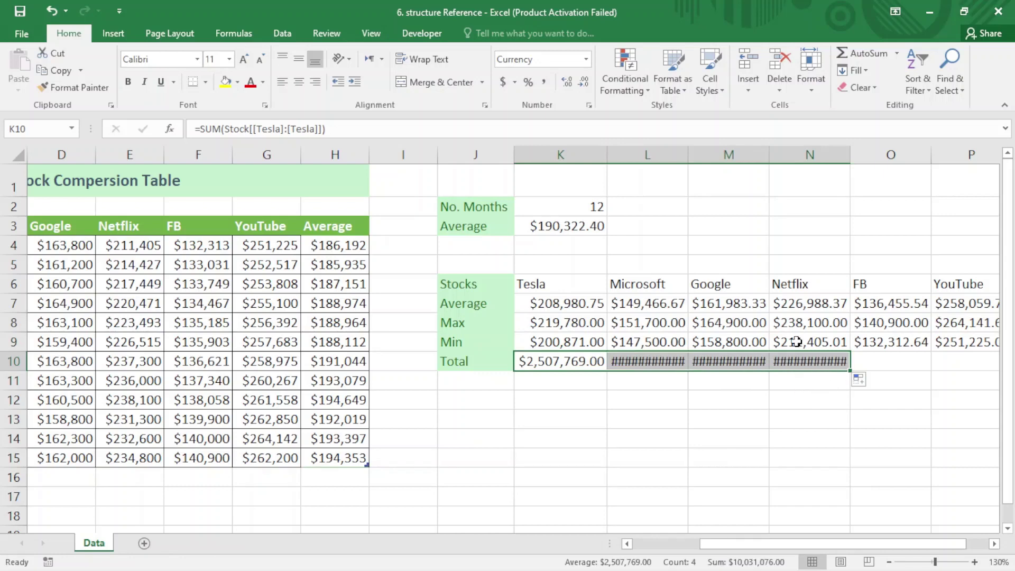
{"action": "double_click", "coordinate": [769, 155]}
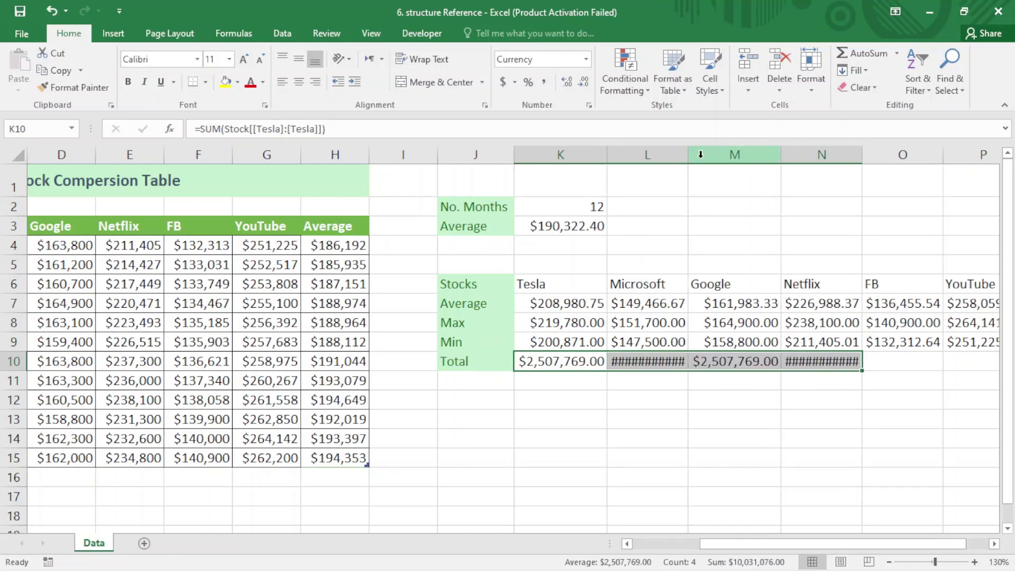
{"action": "double_click", "coordinate": [687, 154]}
Check the column references in the copied total formulas in L10 and M10
{"action": "left_click", "coordinate": [654, 360]}
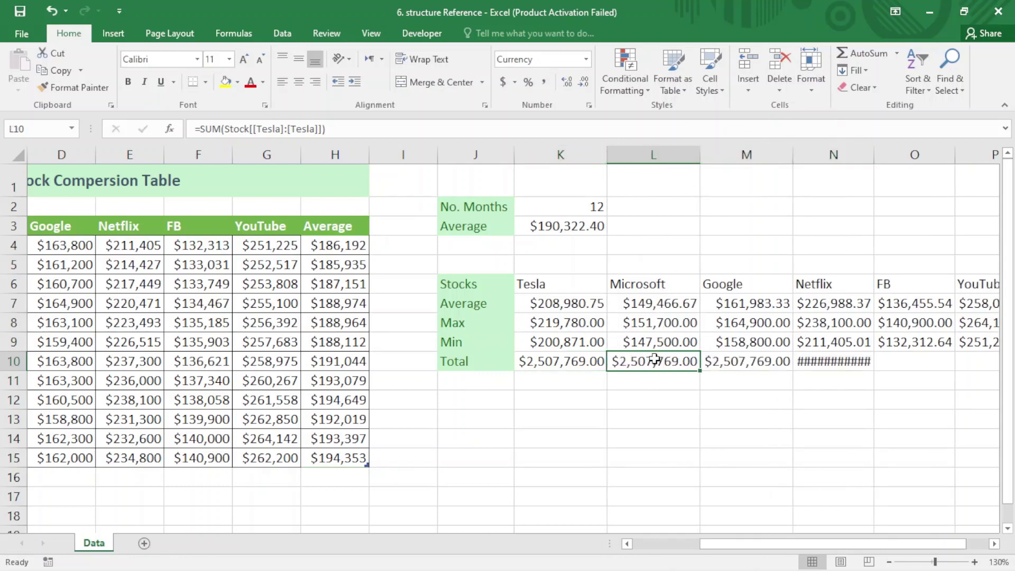
{"action": "double_click", "coordinate": [654, 360]}
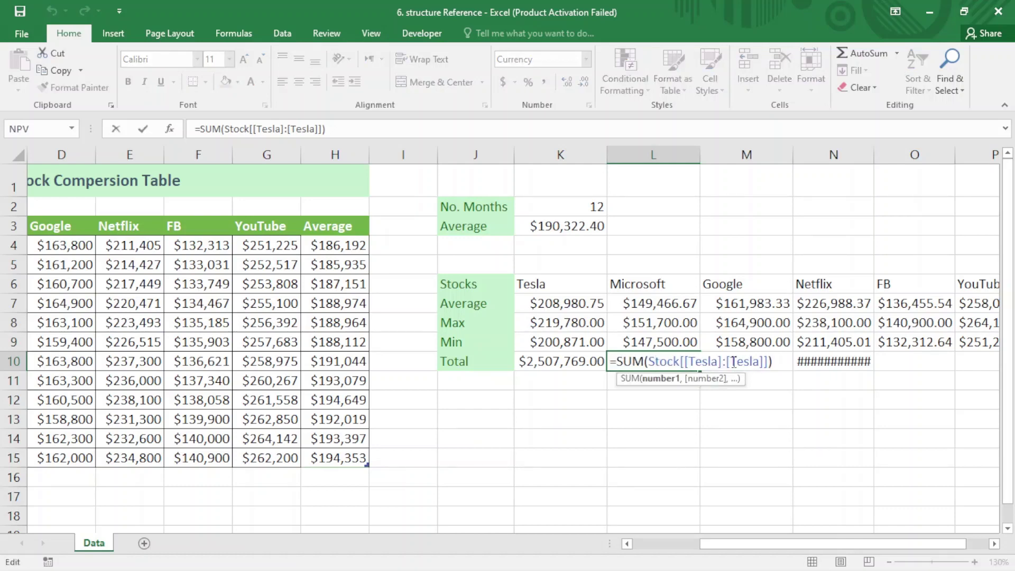
{"action": "left_click", "coordinate": [779, 361]}
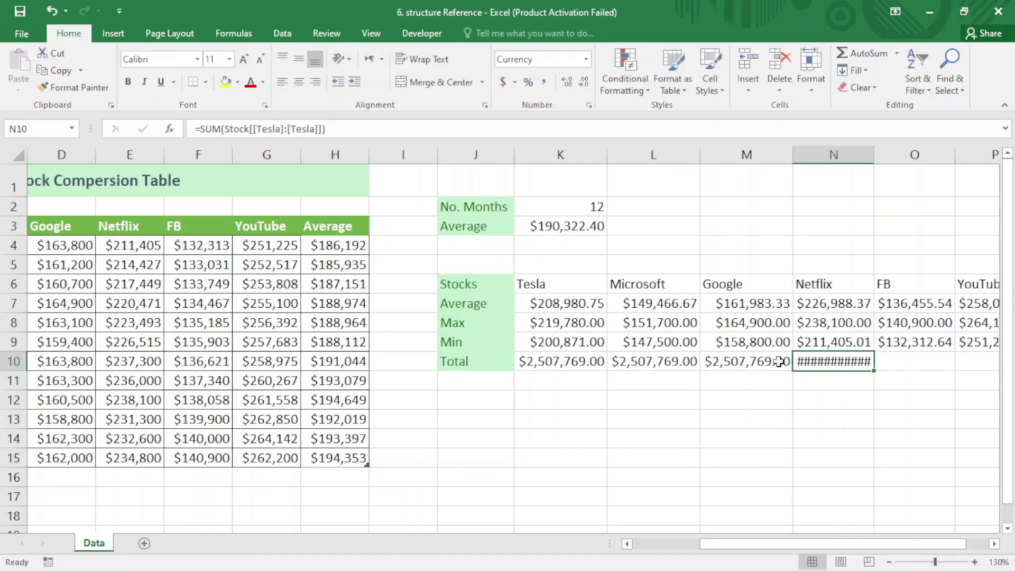
{"action": "double_click", "coordinate": [778, 362]}
{"action": "left_click", "coordinate": [617, 405]}
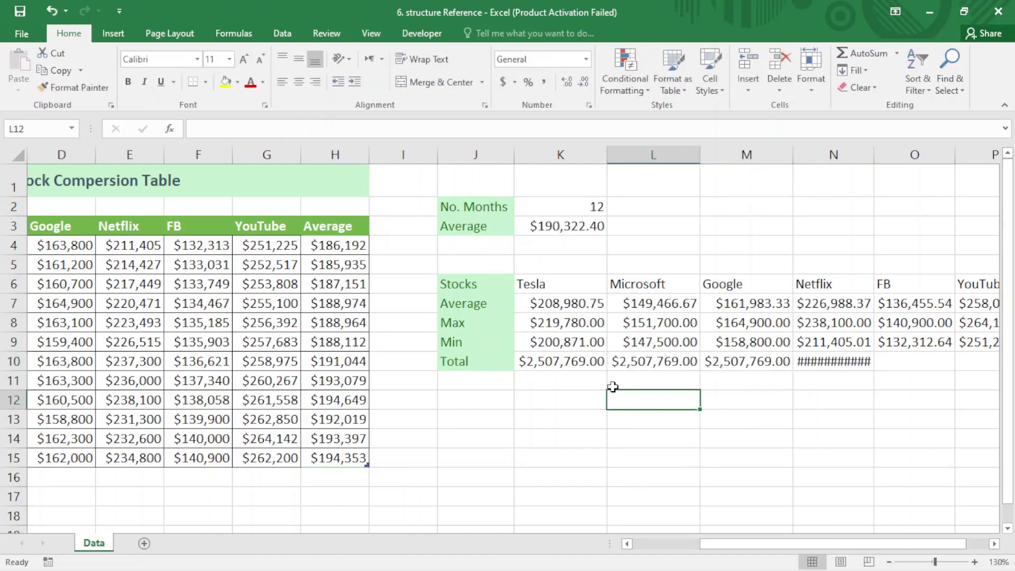
Fill the total formula from K10 down through K12 and compare the formulas in K11 and K10
{"action": "left_click", "coordinate": [594, 364]}
{"action": "left_click_drag", "start_coordinate": [606, 370], "coordinate": [612, 421]}
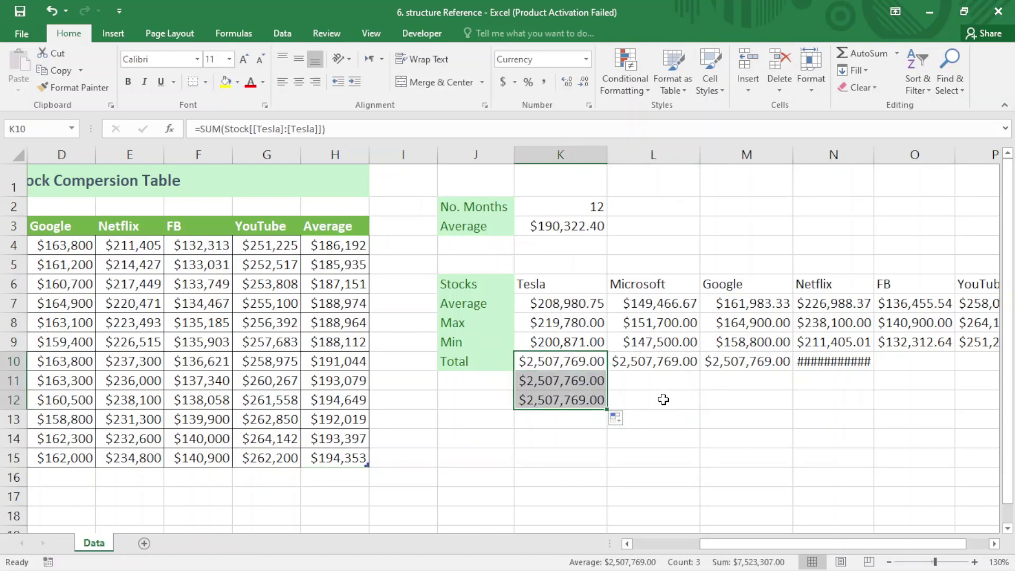
{"action": "left_click", "coordinate": [581, 381]}
{"action": "left_click", "coordinate": [577, 363]}
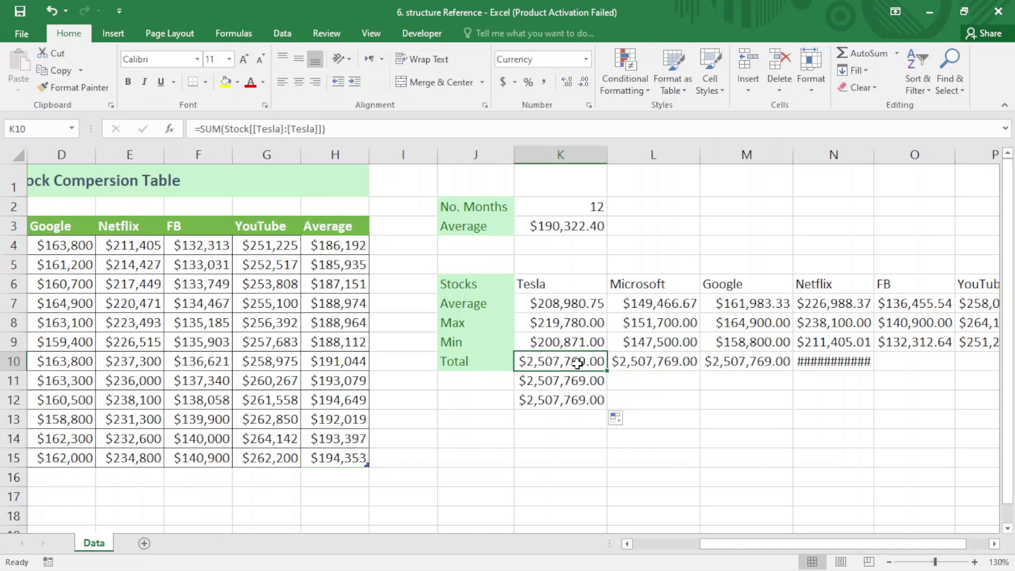